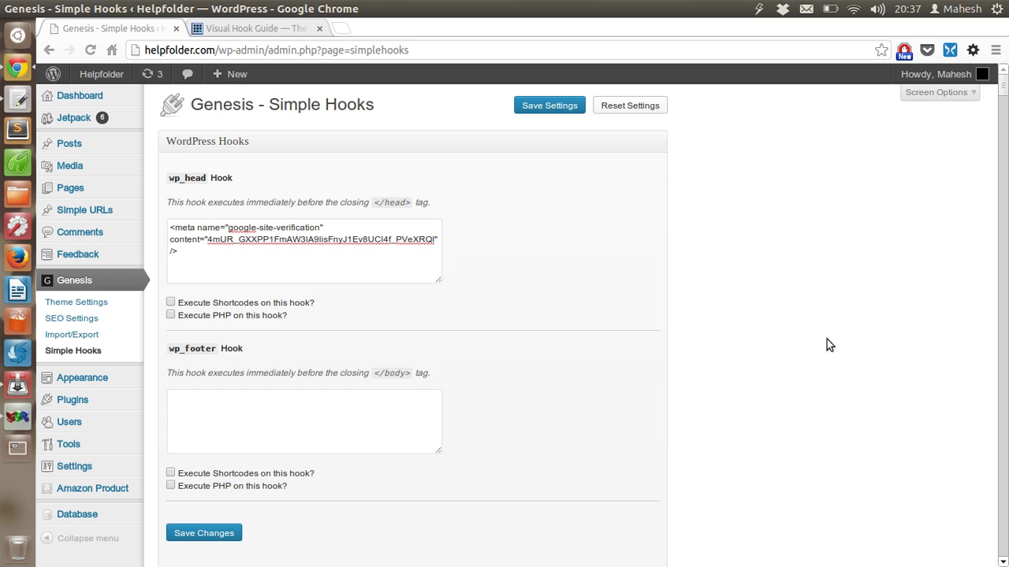
- Look over the Genesis - Simple Hooks settings page, highlighting its title
left_click_drag(190, 104, 392, 110)
left_click(351, 104)
scroll(756, 307, "down", 1)
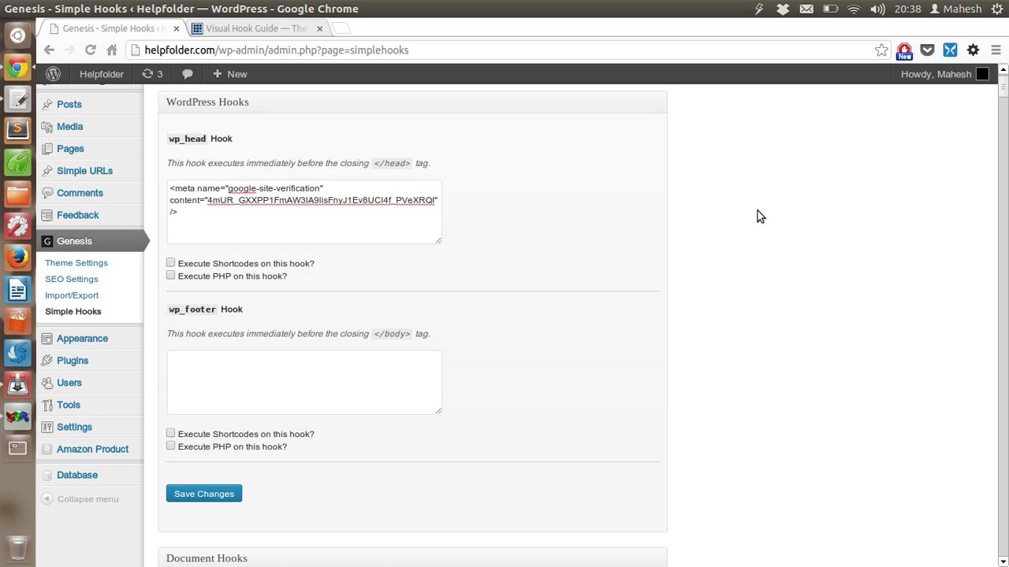
scroll(757, 210, "down", 4)
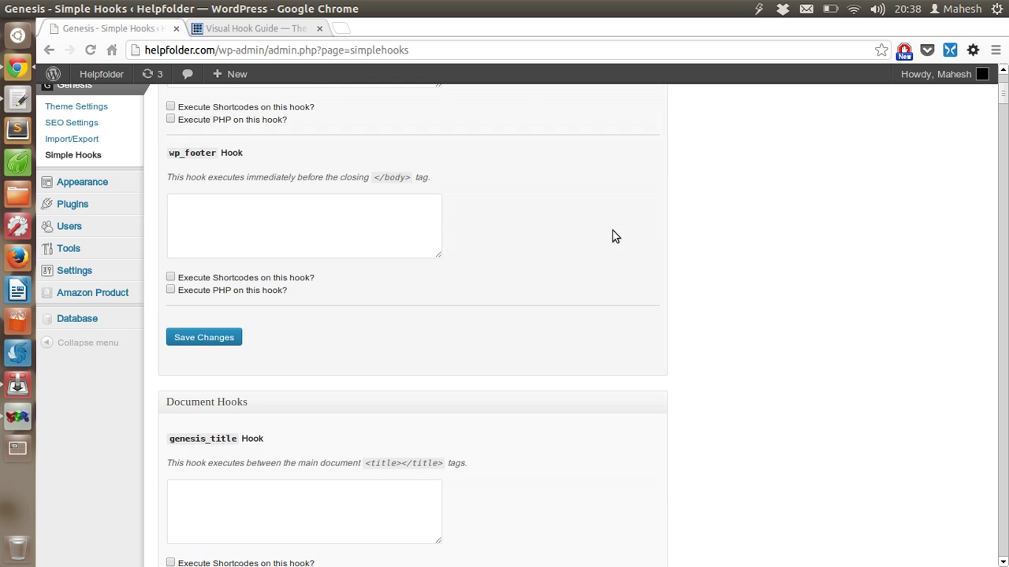
scroll(734, 282, "up", 4)
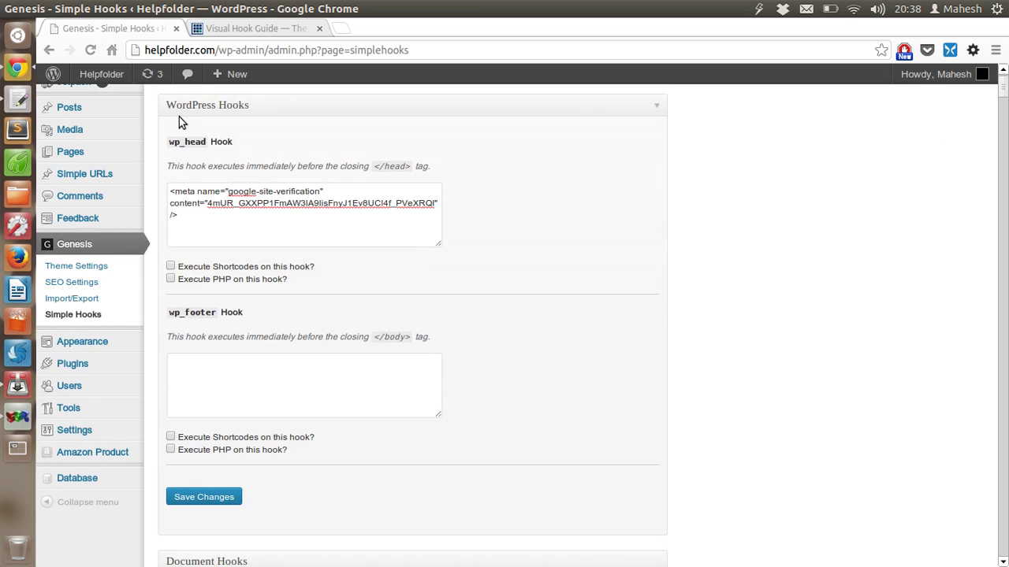
scroll(562, 173, "up", 1)
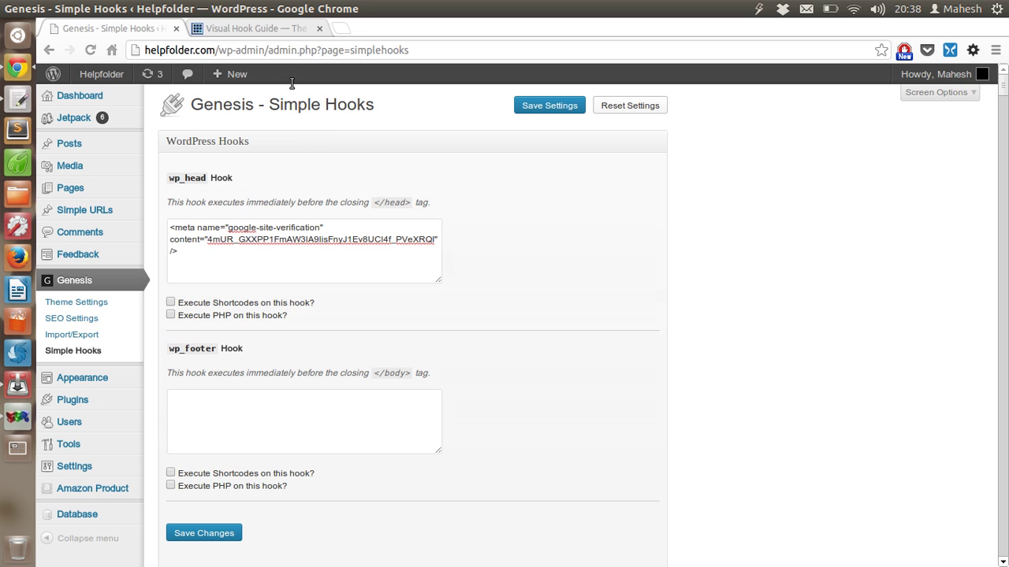
- In the Visual Hook Guide, highlight the hooks from get_header down to genesis_header
left_click(259, 30)
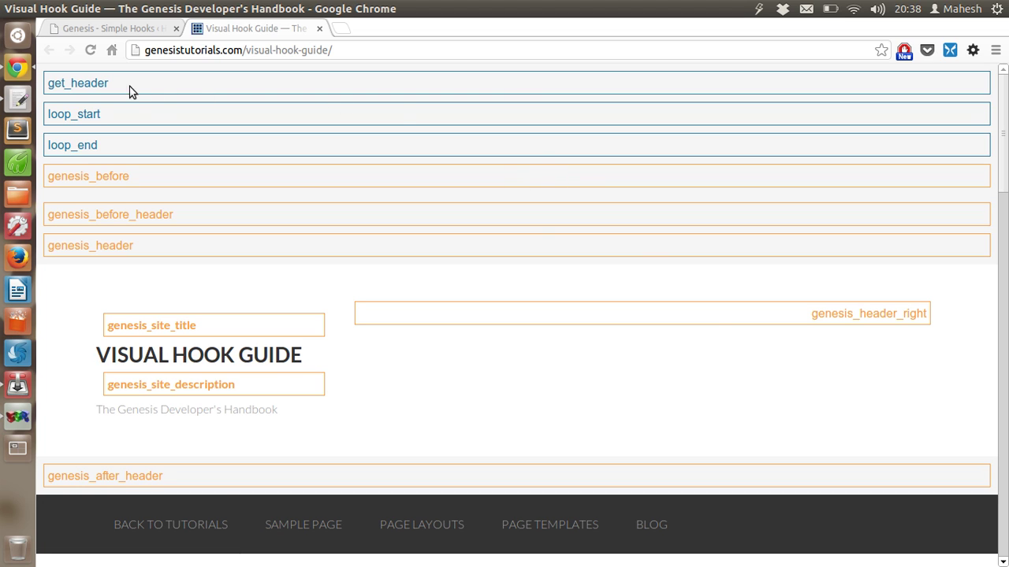
left_click(50, 83)
left_click_drag(73, 104, 152, 260)
left_click(234, 152)
left_click_drag(50, 83, 118, 93)
left_click(124, 99)
- Pick out the genesis_header hook name in the guide
scroll(477, 141, "down", 1)
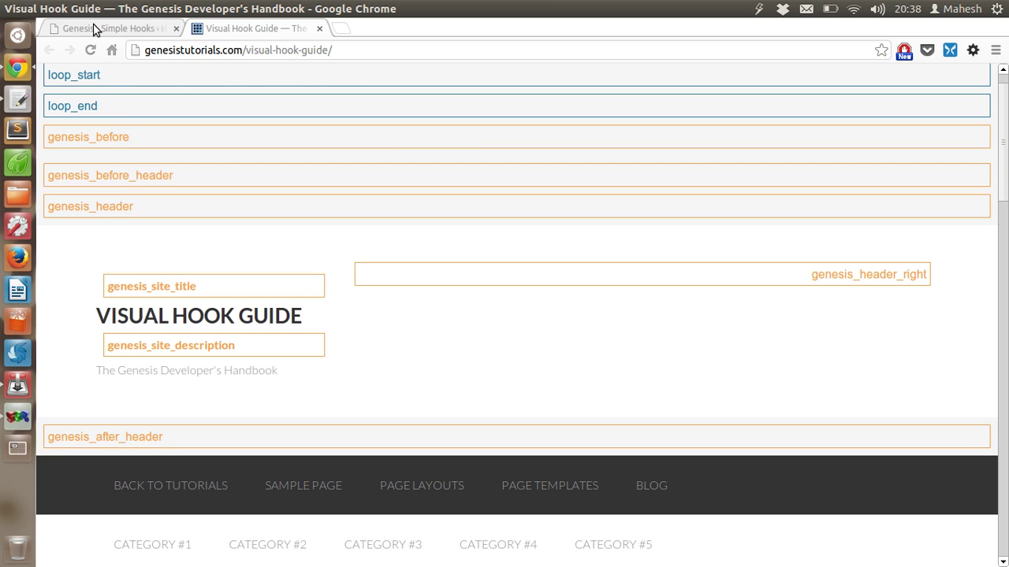
scroll(252, 139, "up", 1)
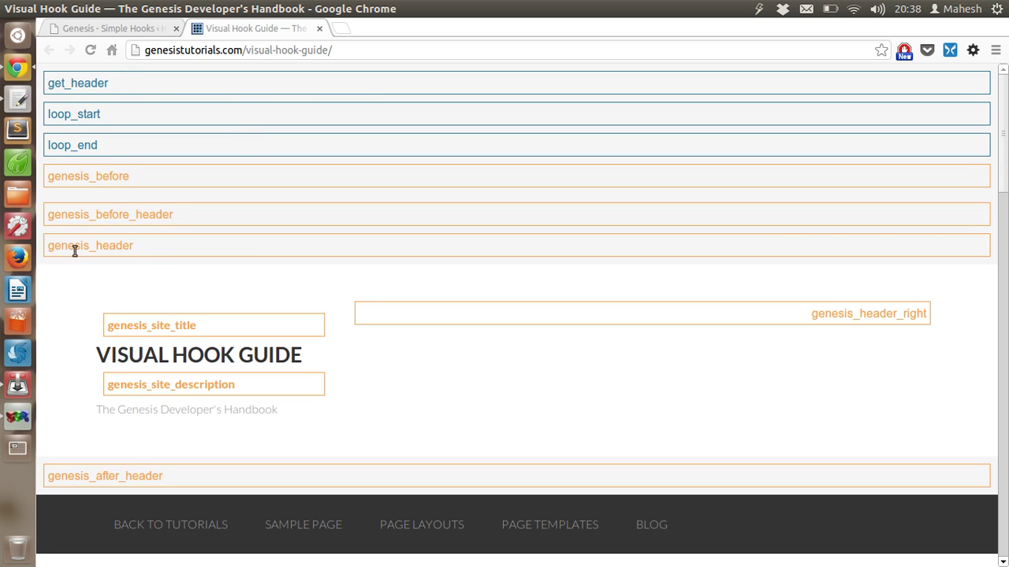
left_click_drag(49, 247, 144, 249)
left_click(144, 249)
left_click_drag(54, 247, 191, 251)
left_click(191, 252)
- Back in Simple Hooks, scroll down to the genesis_header hook under Header Hooks
left_click(118, 29)
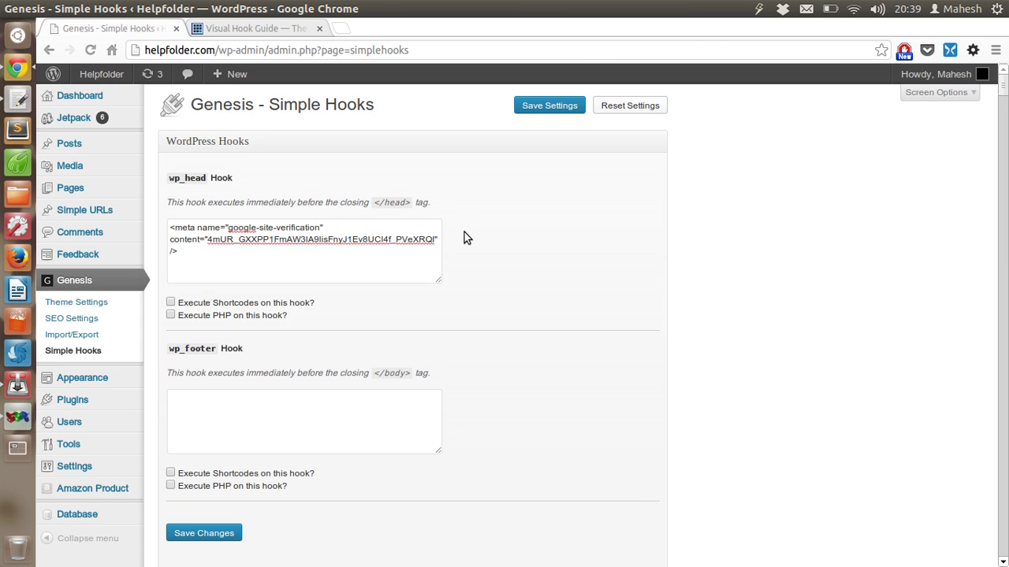
scroll(464, 237, "down", 3)
scroll(471, 226, "down", 2)
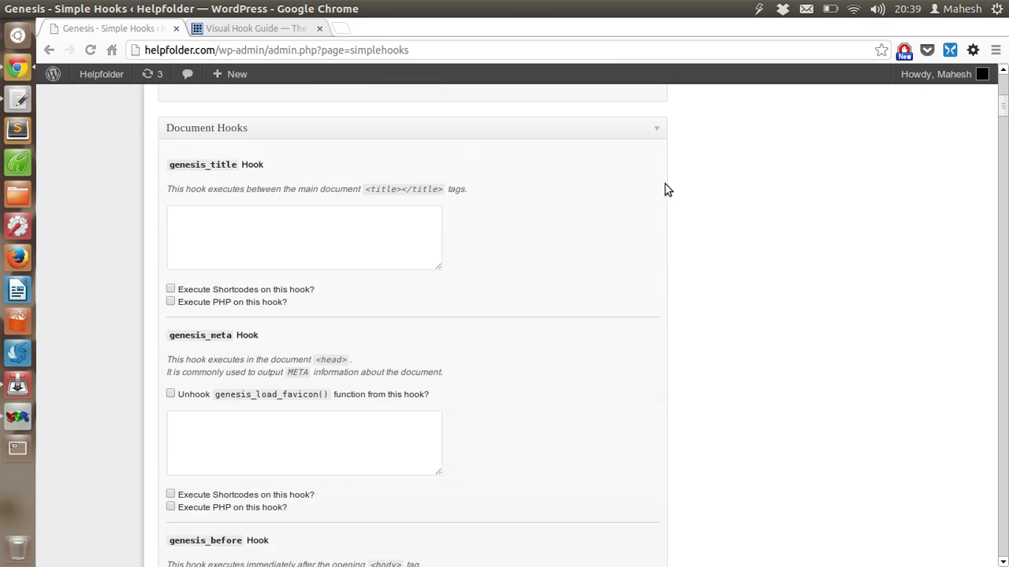
scroll(711, 189, "down", 6)
scroll(717, 181, "down", 3)
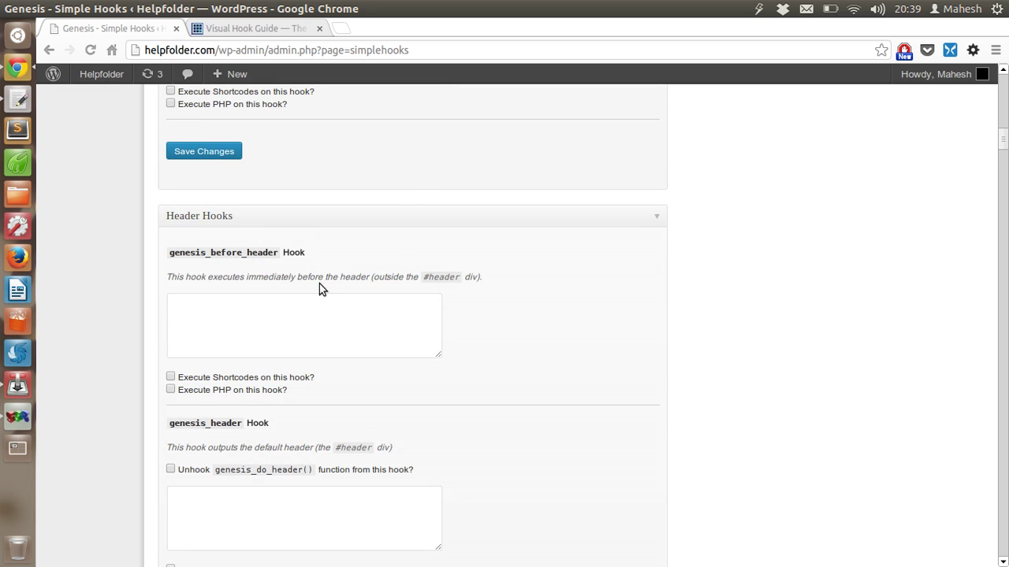
left_click_drag(174, 423, 275, 423)
left_click(275, 422)
- Tick 'Execute Shortcodes on this hook?' for genesis_header
scroll(105, 359, "down", 2)
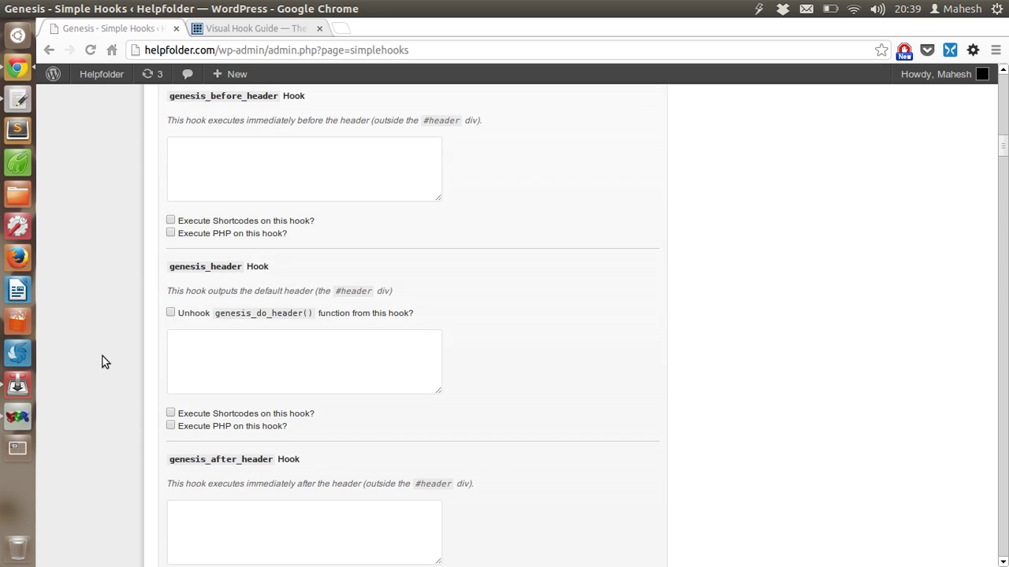
left_click(236, 355)
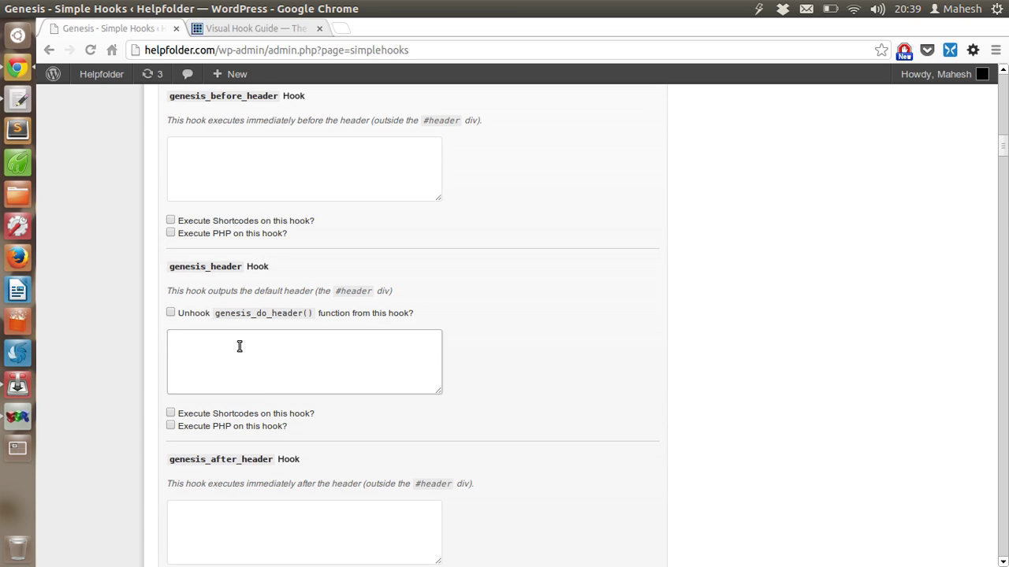
left_click(160, 423)
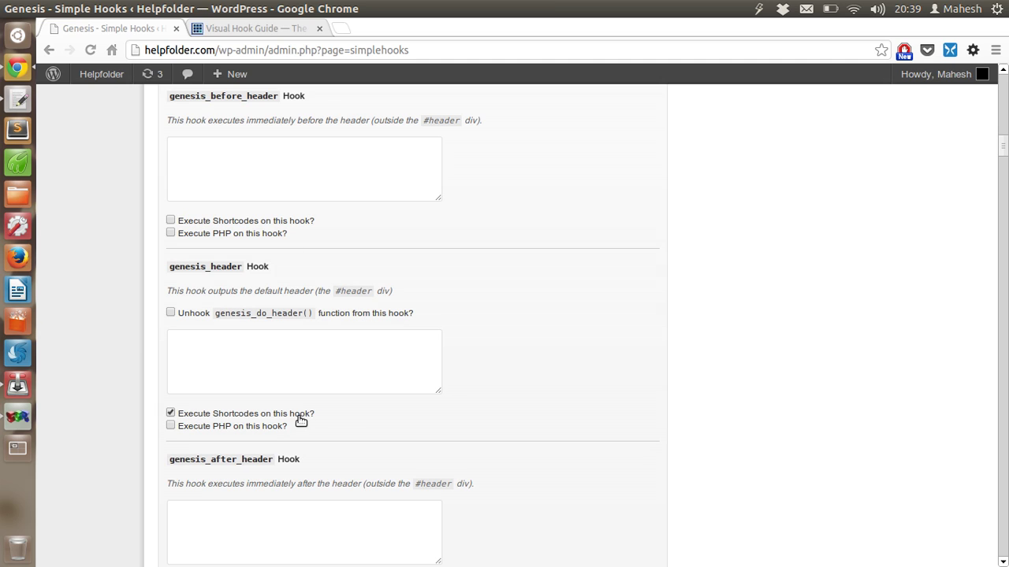
scroll(177, 353, "down", 3)
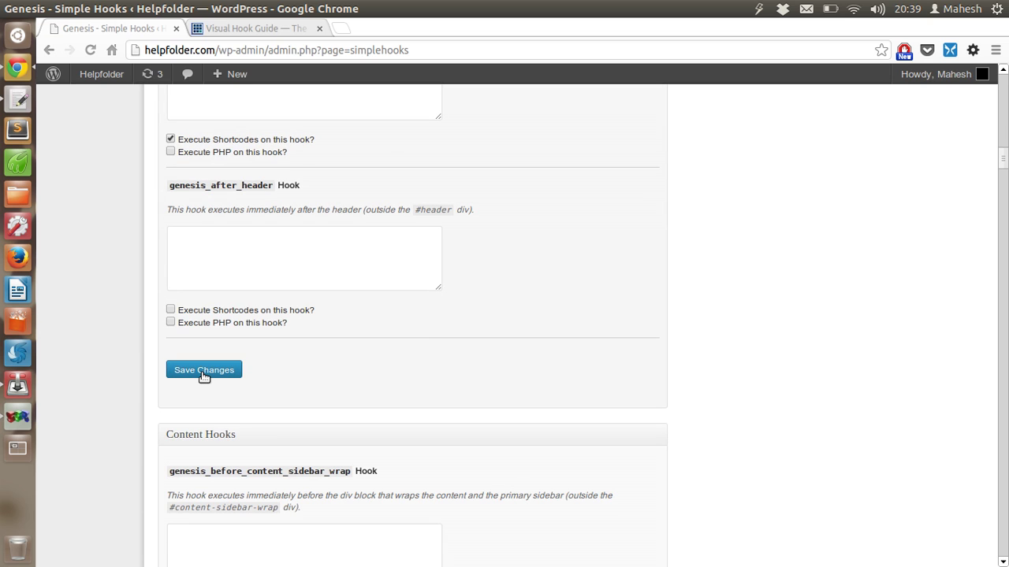
scroll(101, 333, "up", 2)
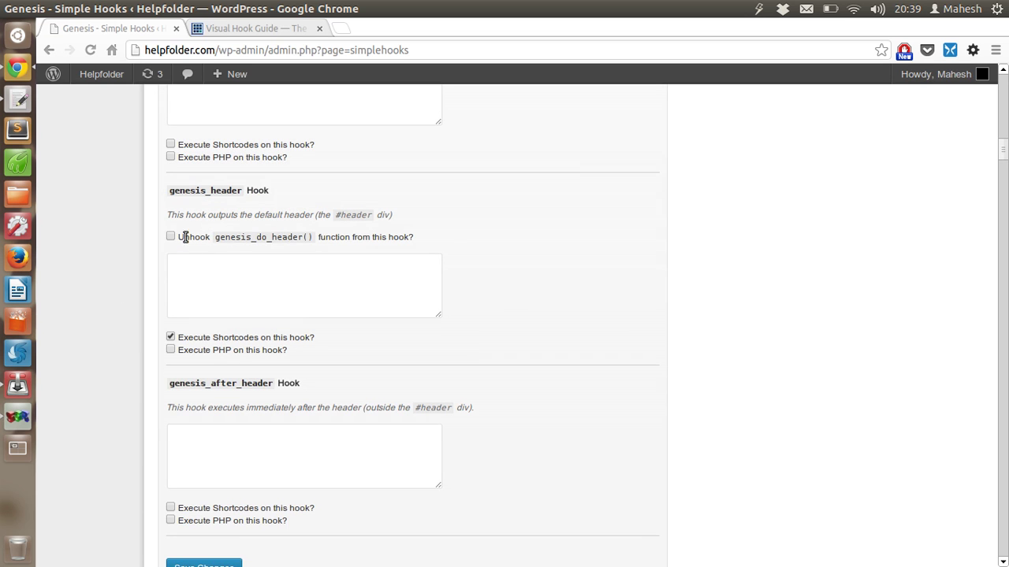
- Compare with genesis_header's position in the Visual Hook Guide, then return to Simple Hooks
left_click(228, 30)
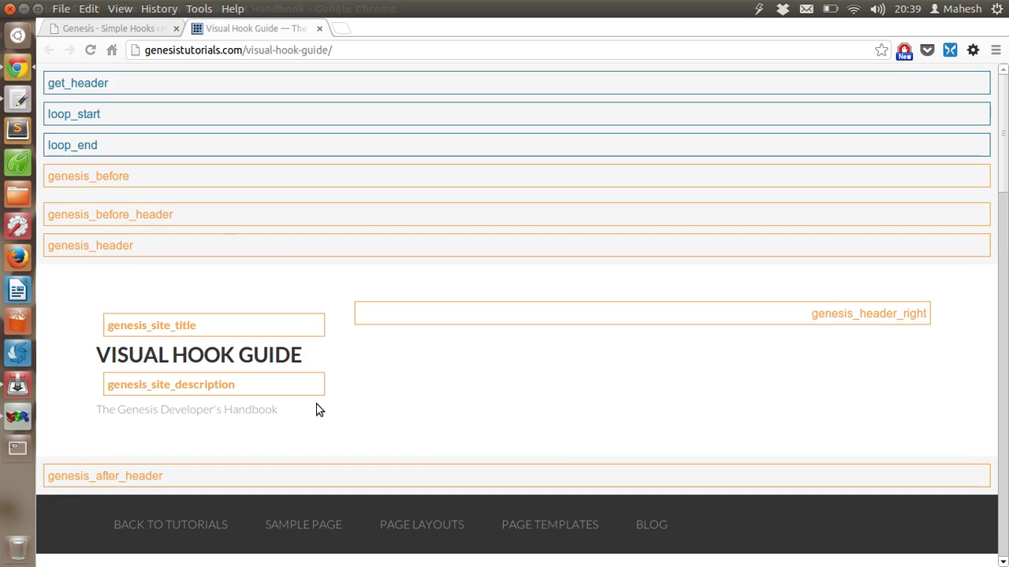
mouse_move(49, 245)
left_mouse_down()
mouse_move(142, 245)
mouse_move(59, 247)
left_mouse_up()
left_click(59, 246)
left_click(127, 30)
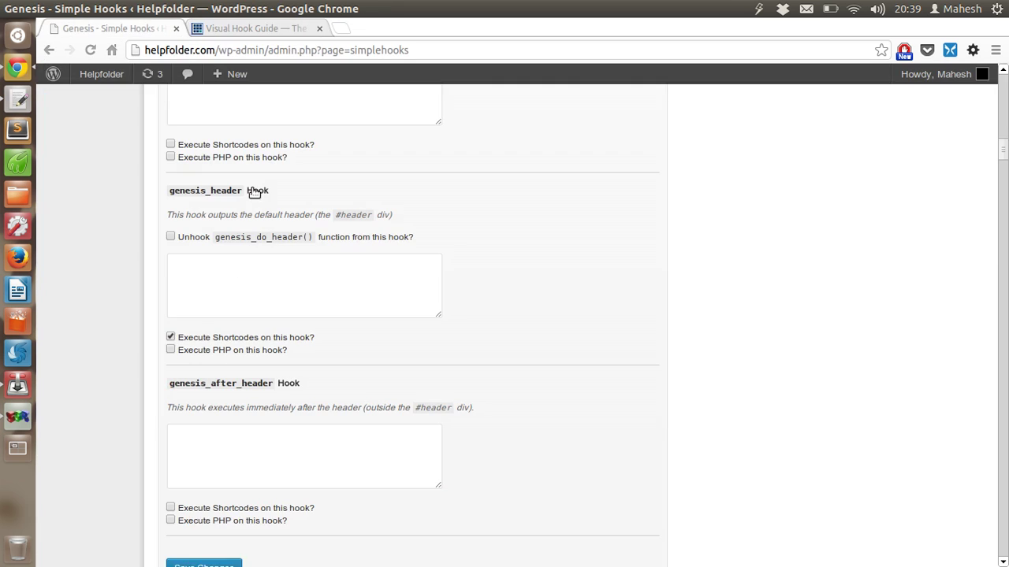
scroll(131, 320, "up", 10)
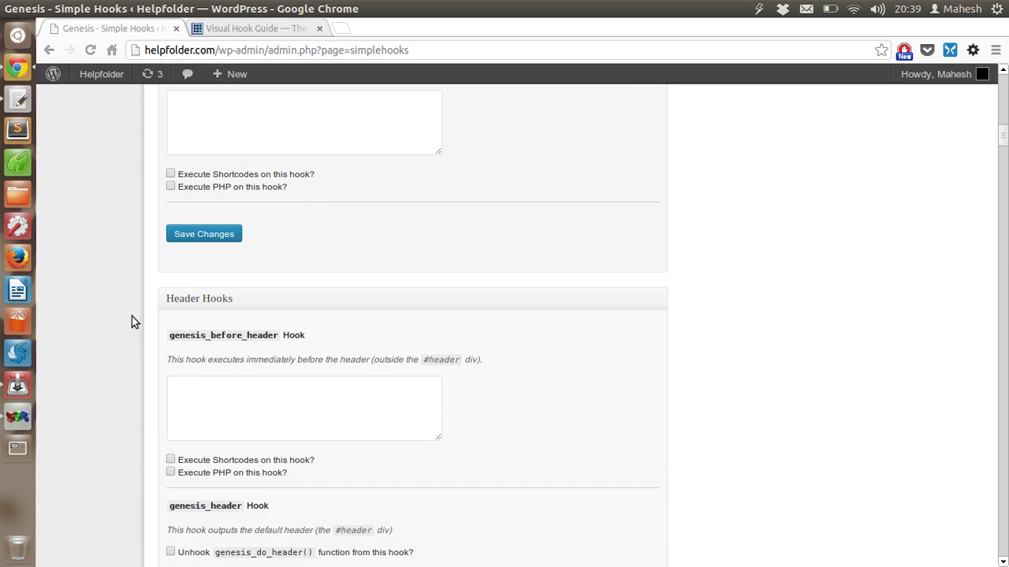
- Scroll the guide to the entry area and highlight genesis_entry_header and the Genesis Visual Hook Guide title
left_click(230, 32)
scroll(446, 268, "down", 5)
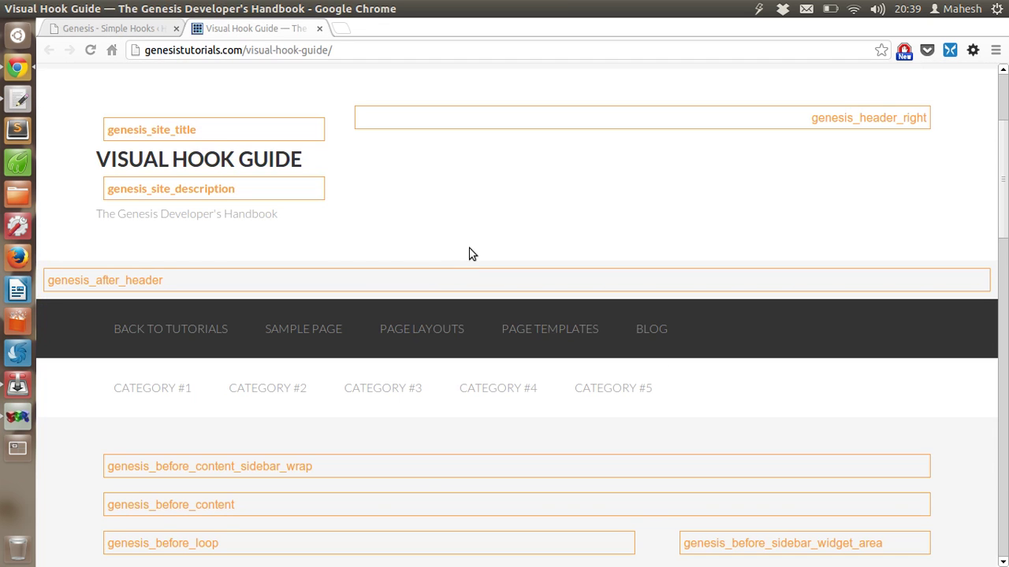
scroll(520, 316, "down", 5)
scroll(387, 237, "down", 7)
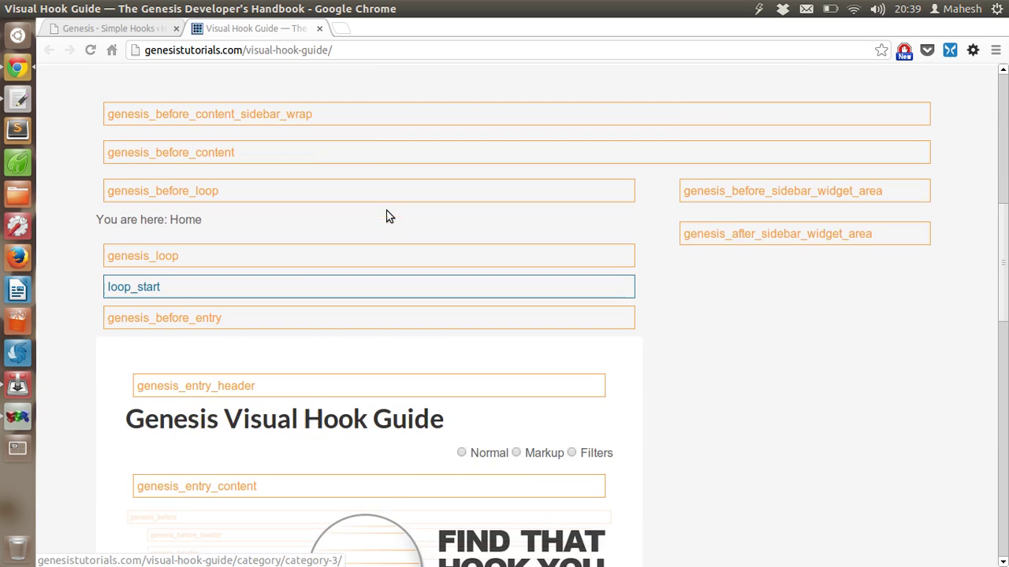
left_click_drag(140, 268, 275, 266)
left_click(312, 293)
left_click_drag(161, 301, 451, 299)
left_click(303, 302)
- Reselect the genesis_entry_header label above the title to confirm its position
left_click_drag(137, 268, 285, 273)
left_click(264, 275)
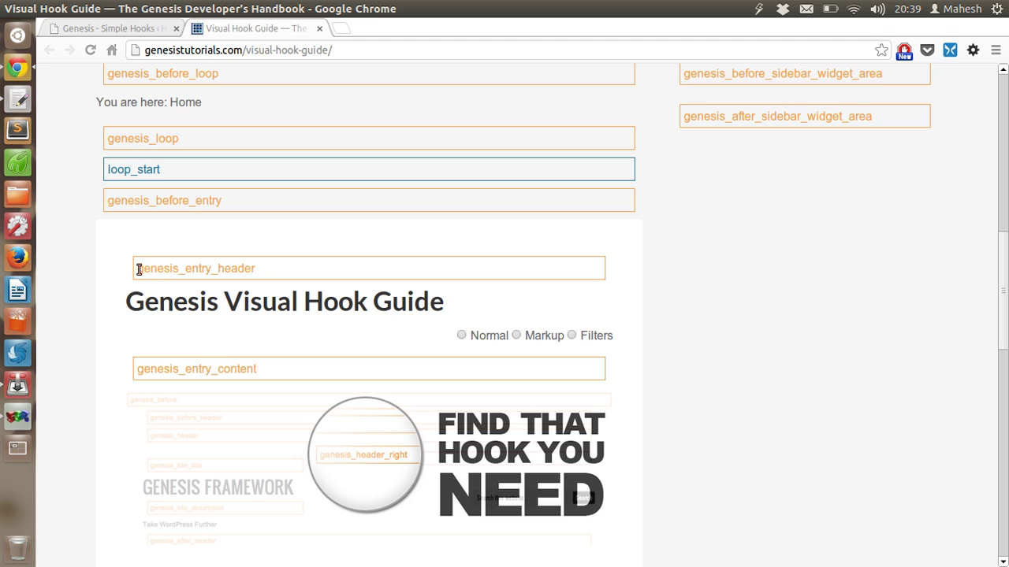
left_click_drag(138, 270, 278, 273)
left_click(279, 272)
left_click_drag(185, 268, 289, 273)
scroll(77, 289, "down", 2)
scroll(77, 289, "down", 8)
scroll(79, 289, "up", 7)
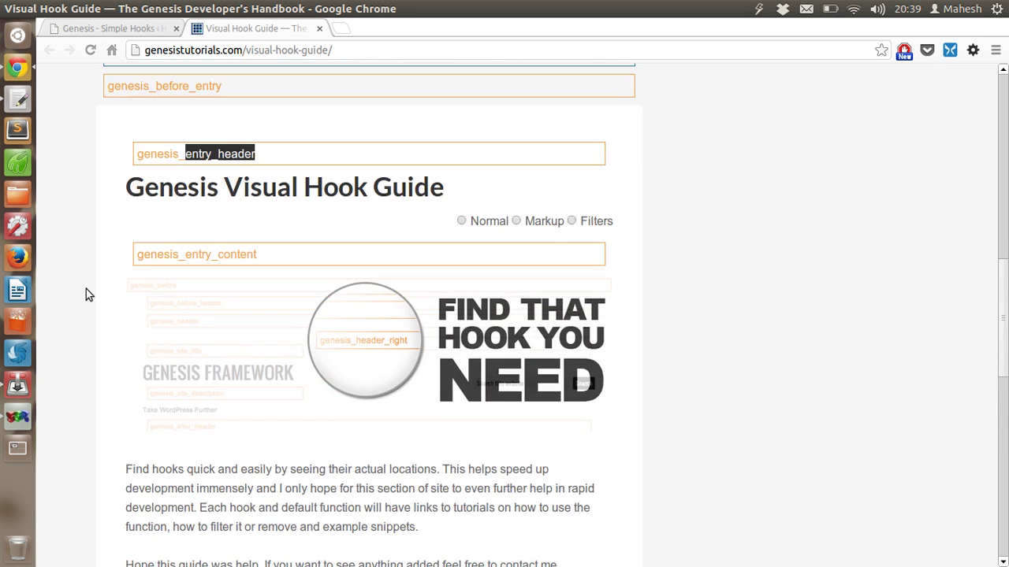
left_click(186, 153)
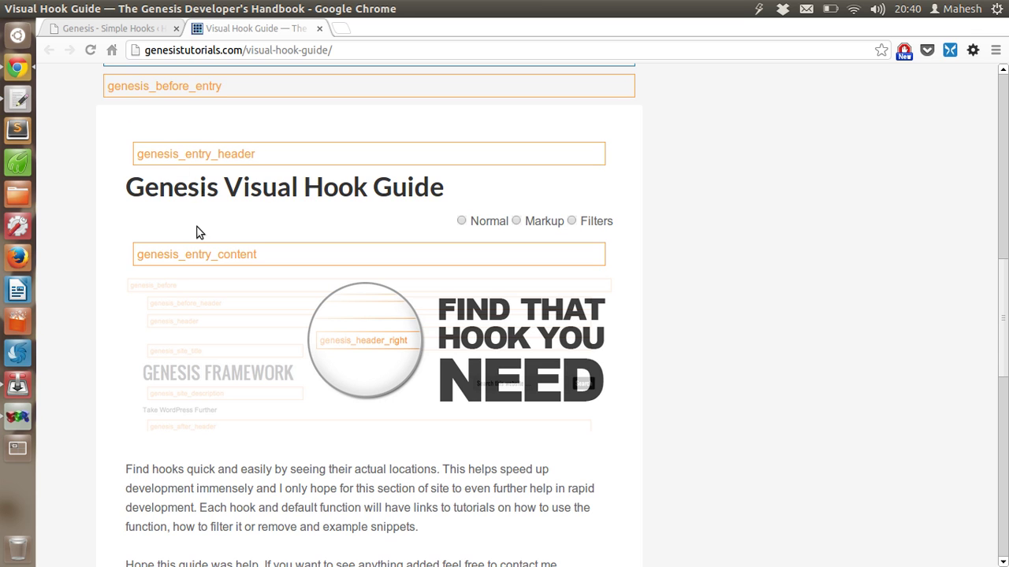
- In Simple Hooks, highlight the genesis_before_header and genesis_after_header hook labels
left_click(130, 30)
scroll(461, 260, "down", 2)
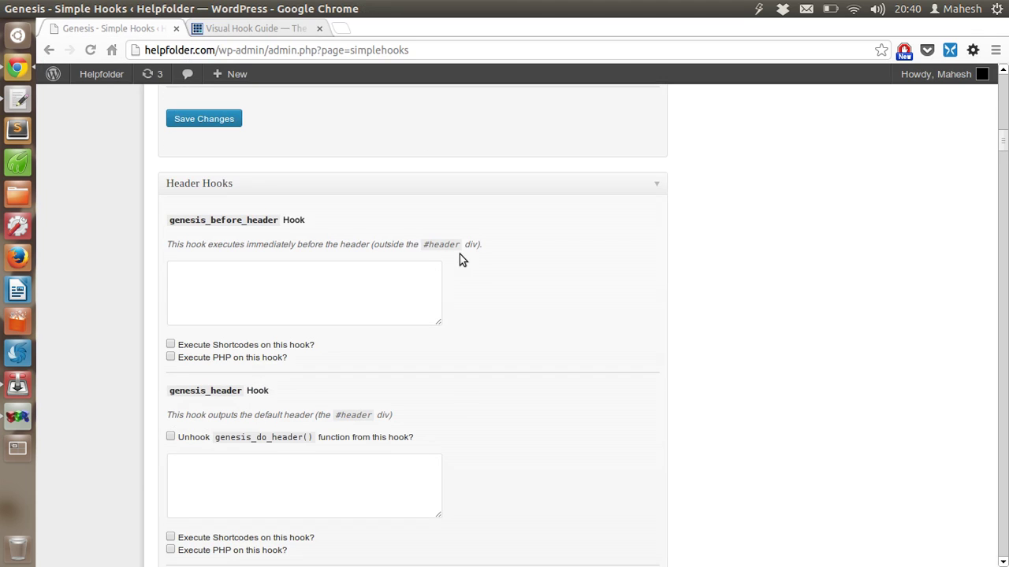
left_click_drag(170, 220, 283, 219)
left_click(293, 377)
scroll(120, 310, "down", 7)
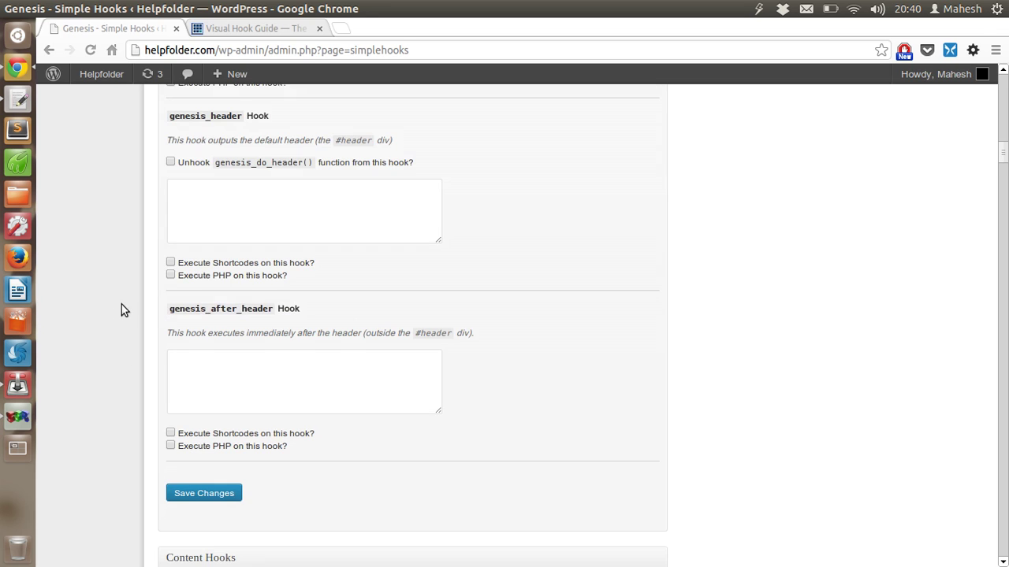
left_click_drag(169, 308, 275, 314)
left_click(276, 314)
- Scroll through the content and loop hook sections of the Simple Hooks settings
scroll(176, 319, "down", 12)
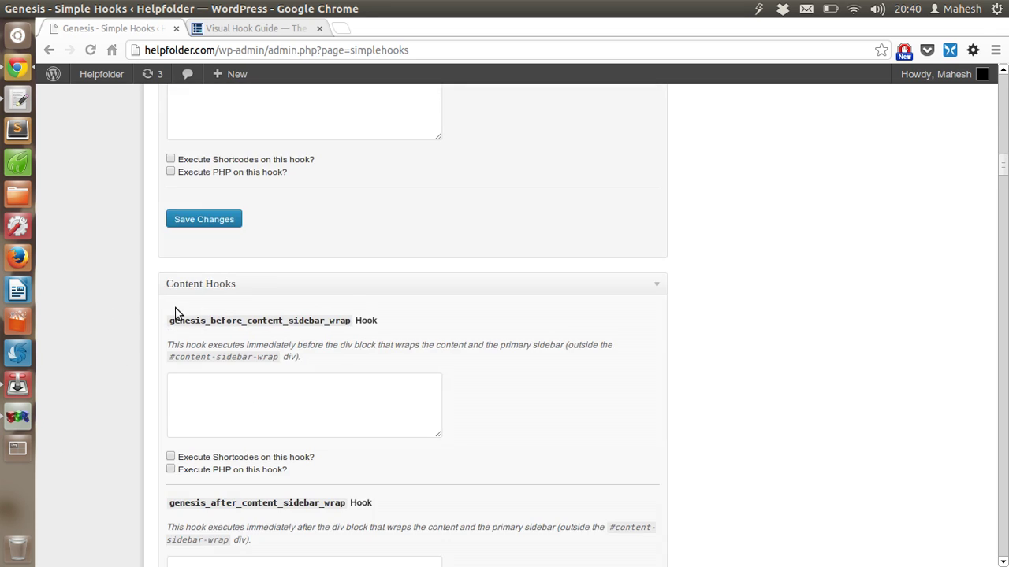
scroll(123, 193, "down", 6)
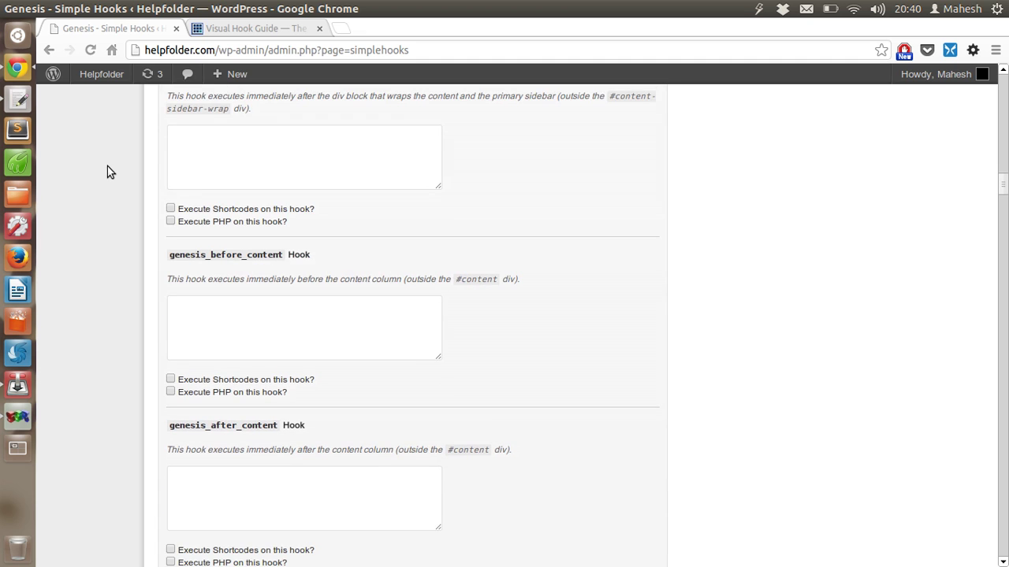
scroll(108, 166, "down", 6)
scroll(108, 165, "up", 6)
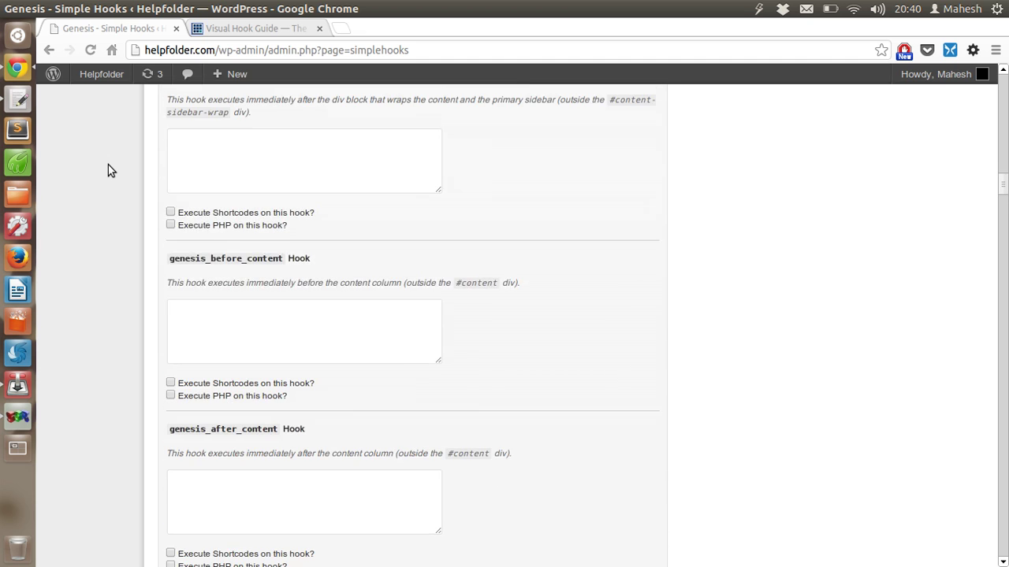
scroll(110, 165, "up", 9)
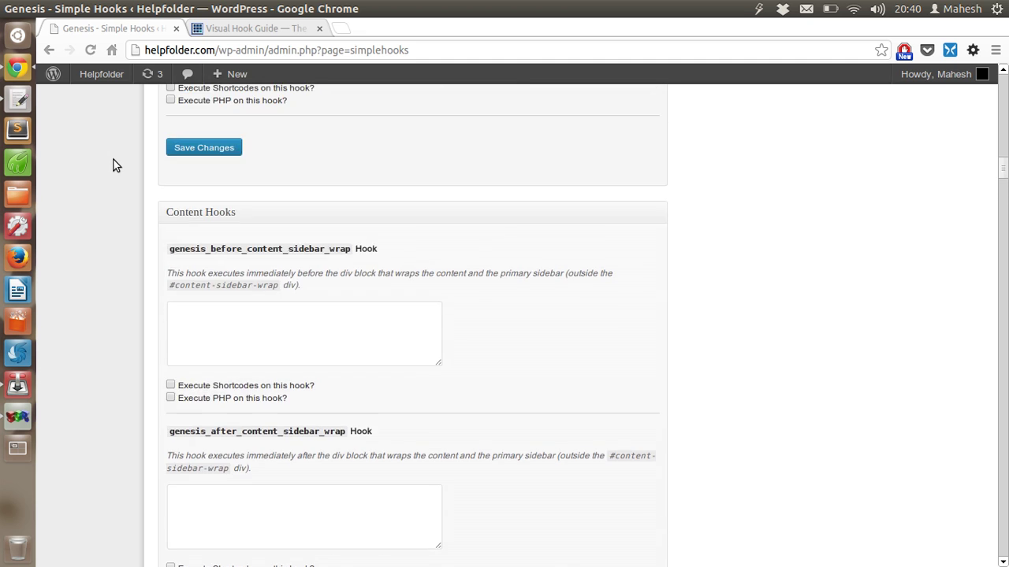
scroll(112, 165, "down", 20)
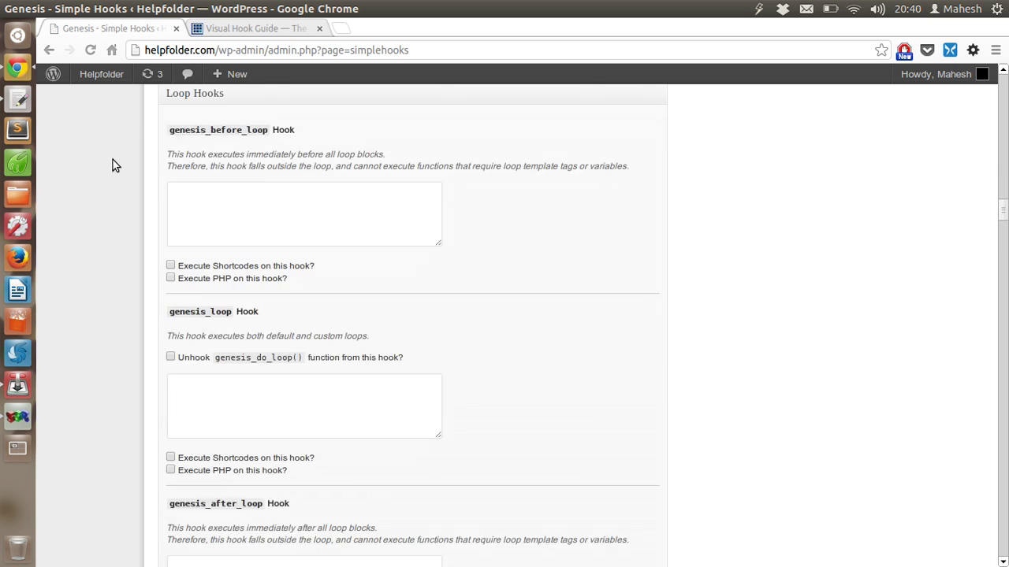
scroll(112, 165, "down", 20)
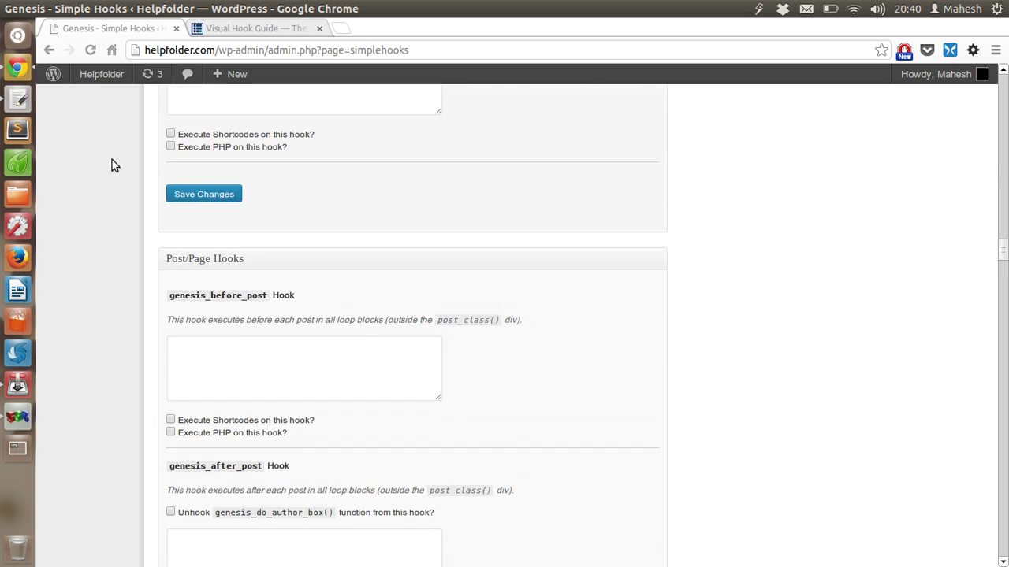
scroll(112, 162, "down", 20)
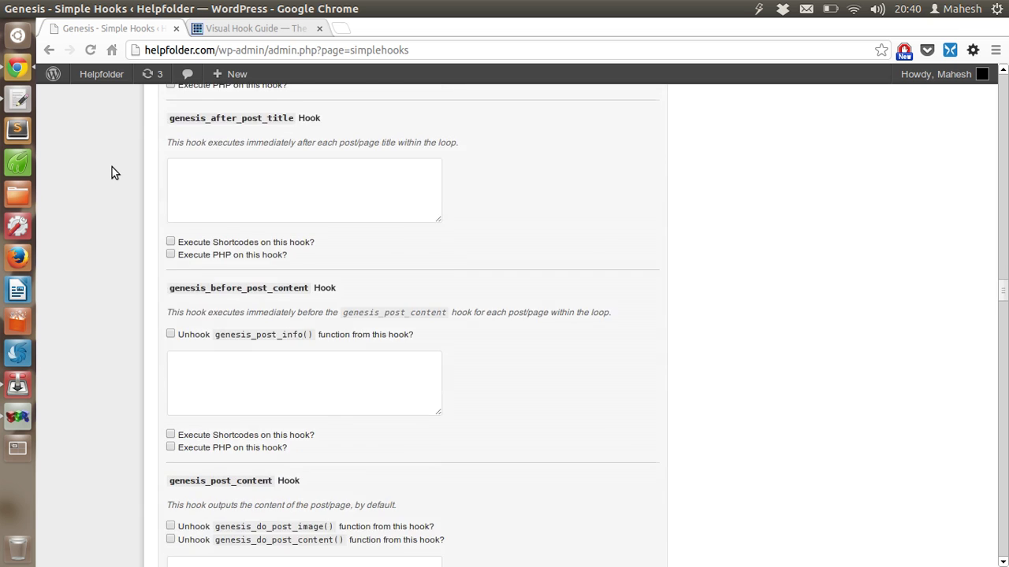
scroll(112, 165, "down", 9)
scroll(111, 161, "down", 5)
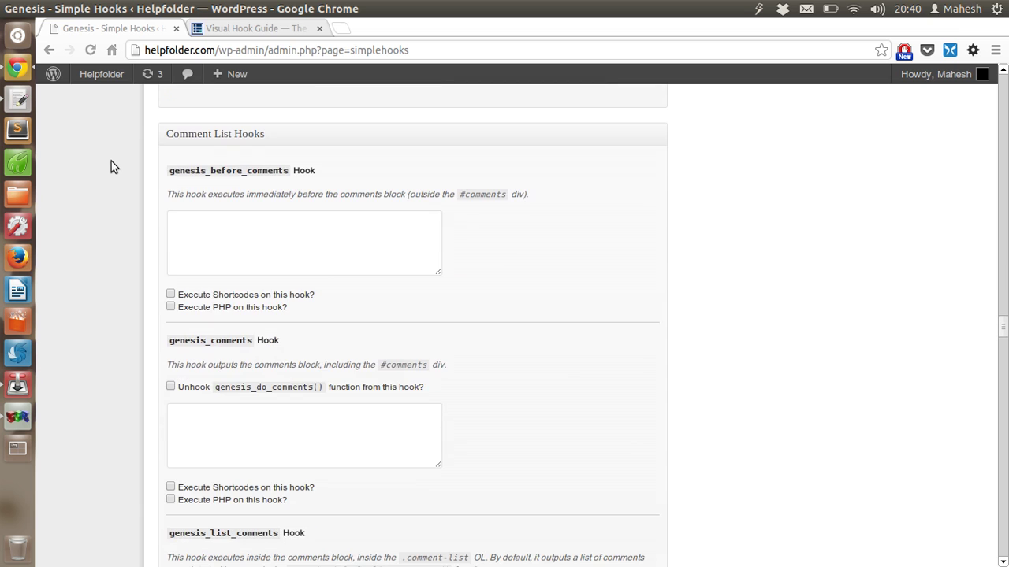
left_click_drag(1006, 355, 999, 87)
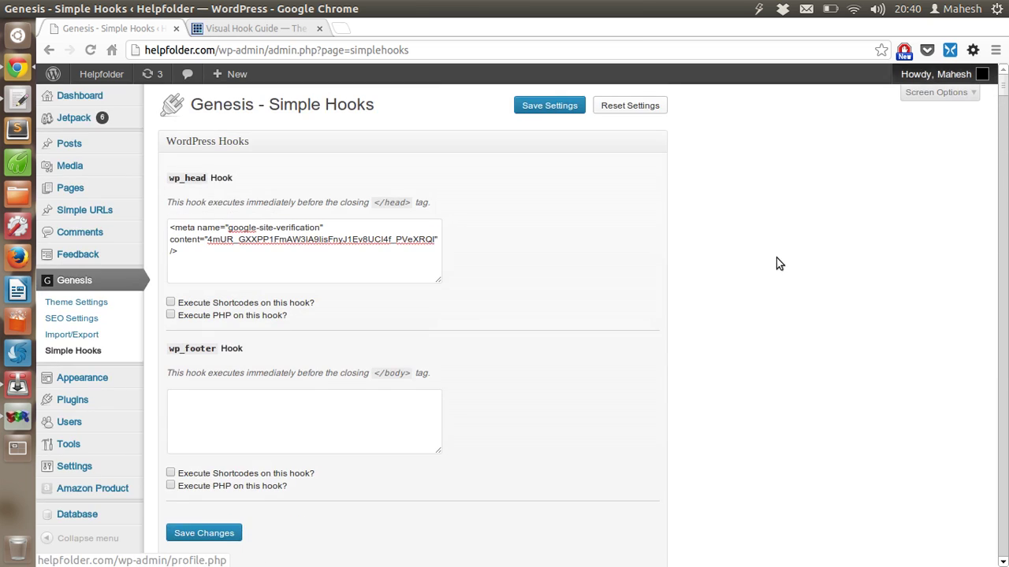
- Continue through the post and comment hooks and mark the genesis_before_content heading
scroll(785, 241, "down", 16)
scroll(793, 240, "down", 18)
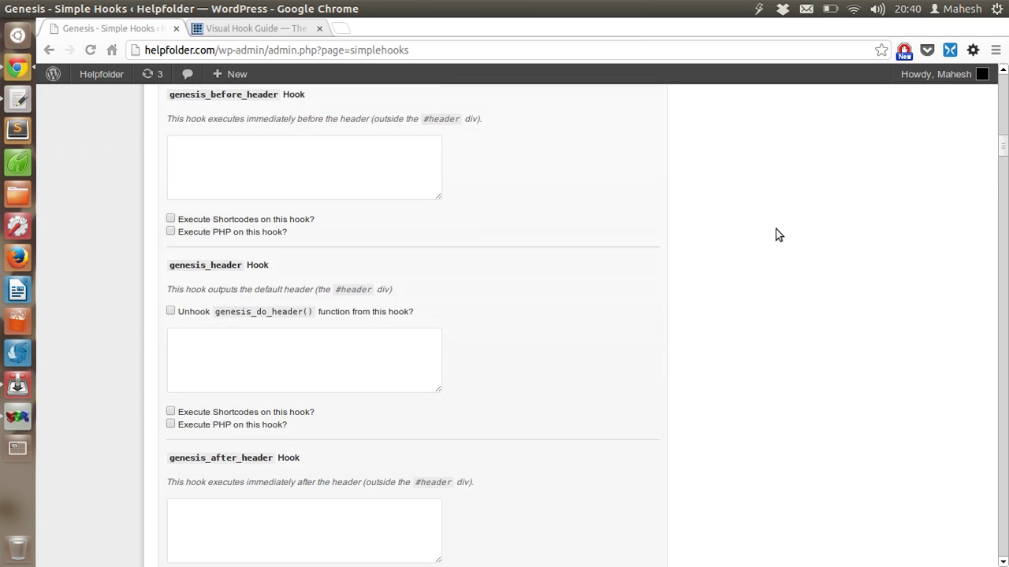
scroll(744, 222, "down", 6)
scroll(744, 227, "down", 3)
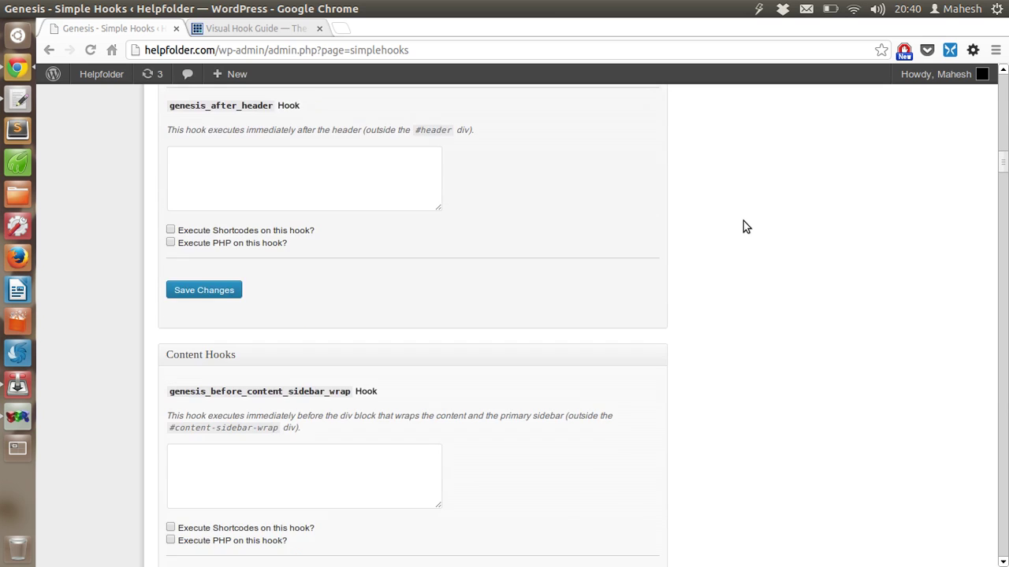
scroll(744, 227, "up", 1)
scroll(459, 288, "up", 2)
scroll(461, 287, "down", 4)
scroll(461, 286, "down", 2)
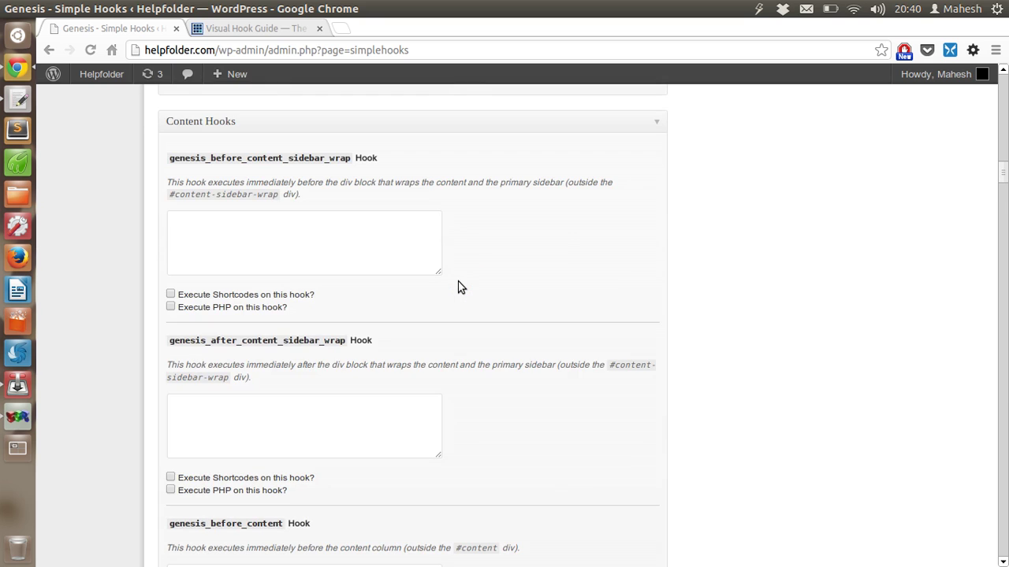
scroll(461, 287, "down", 3)
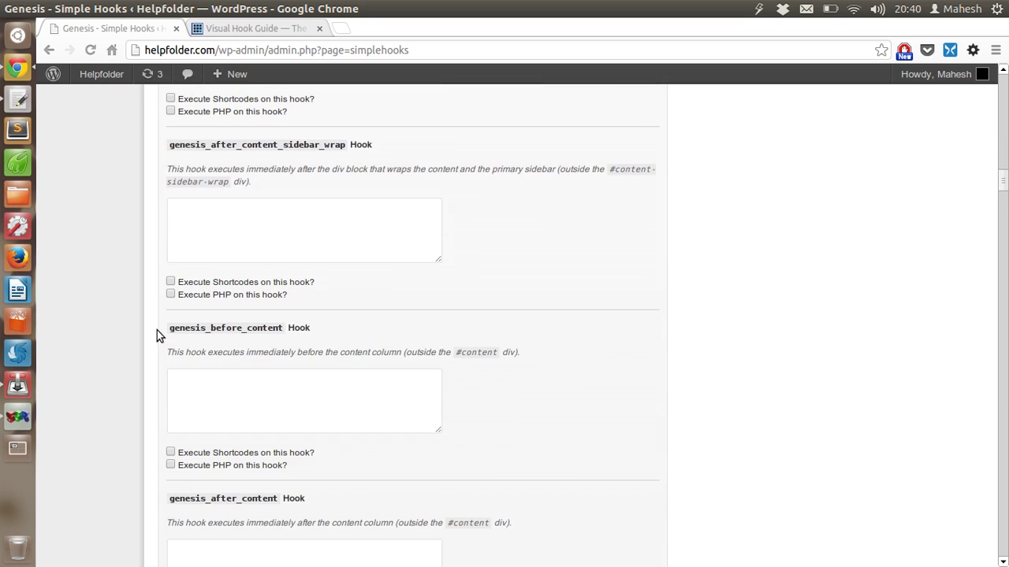
left_click_drag(158, 329, 308, 339)
- Glance at the content area of the Visual Hook Guide and come back to Simple Hooks
left_click(241, 105)
left_click(251, 35)
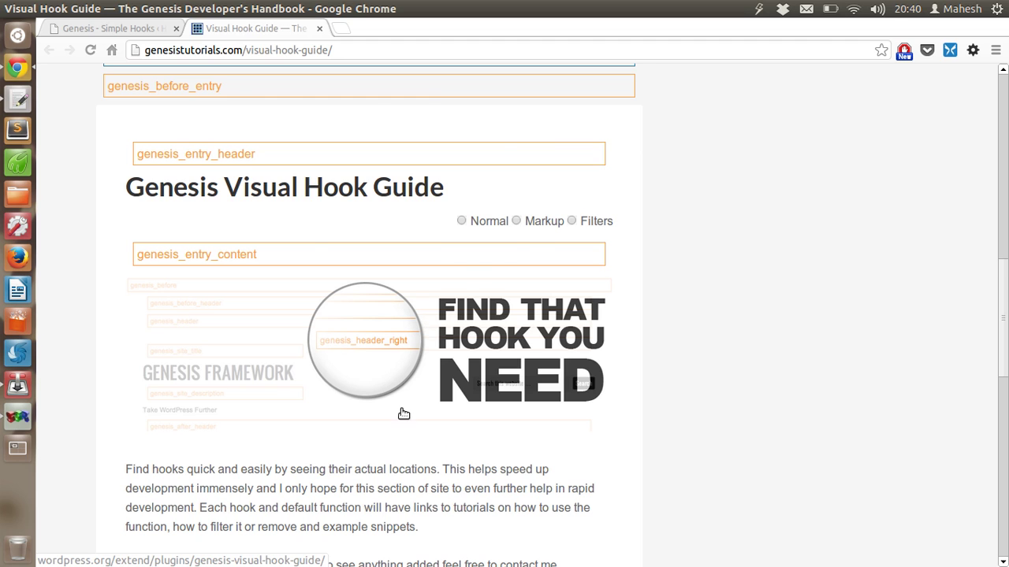
scroll(403, 410, "down", 5)
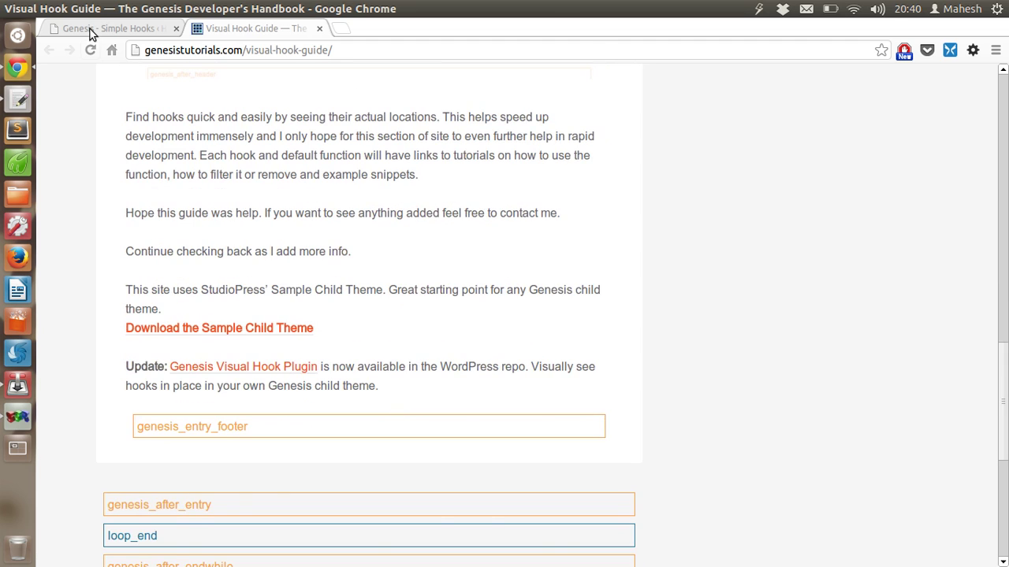
left_click(91, 31)
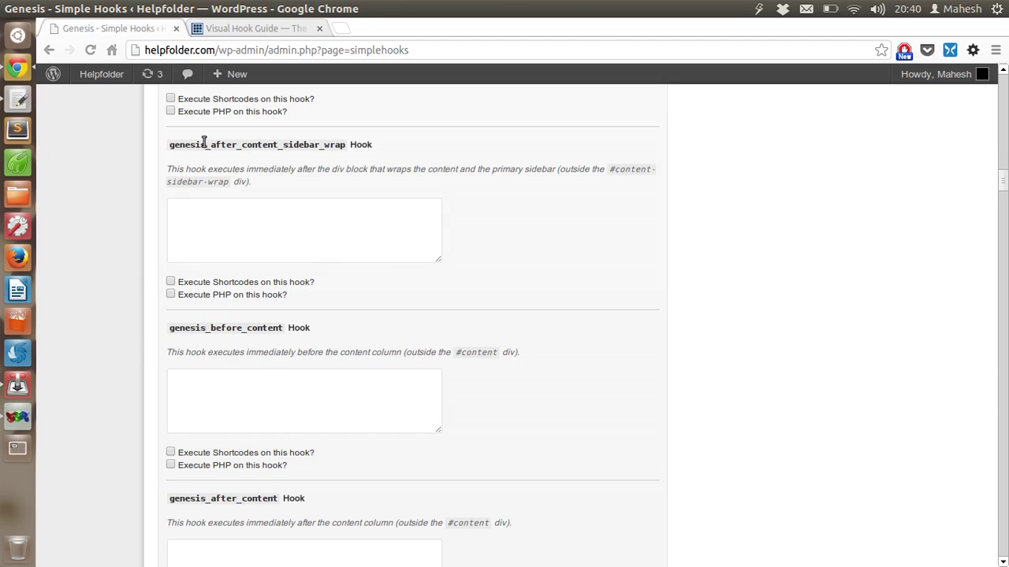
- Mark the genesis_after_content_sidebar_wrap and genesis_before_content hook names in Simple Hooks
left_click_drag(203, 142, 399, 153)
left_click(387, 158)
left_click_drag(220, 145, 332, 148)
left_click(334, 154)
left_click_drag(170, 145, 346, 149)
left_click(230, 154)
left_click_drag(195, 332, 319, 339)
- Locate genesis_entry_header in the guide, then return and clear the genesis_before_content selection
left_click(252, 32)
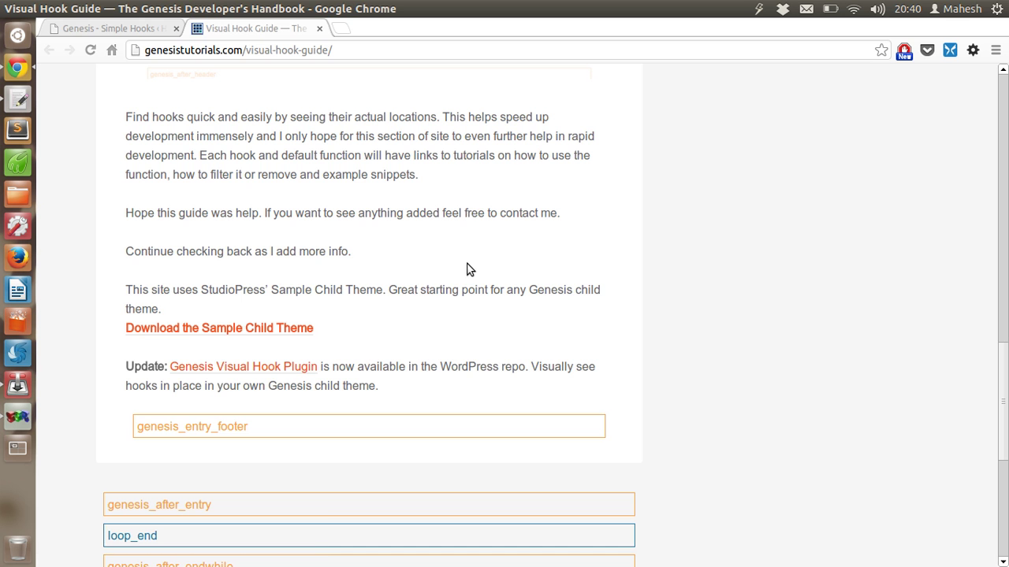
scroll(468, 264, "up", 10)
scroll(462, 239, "up", 3)
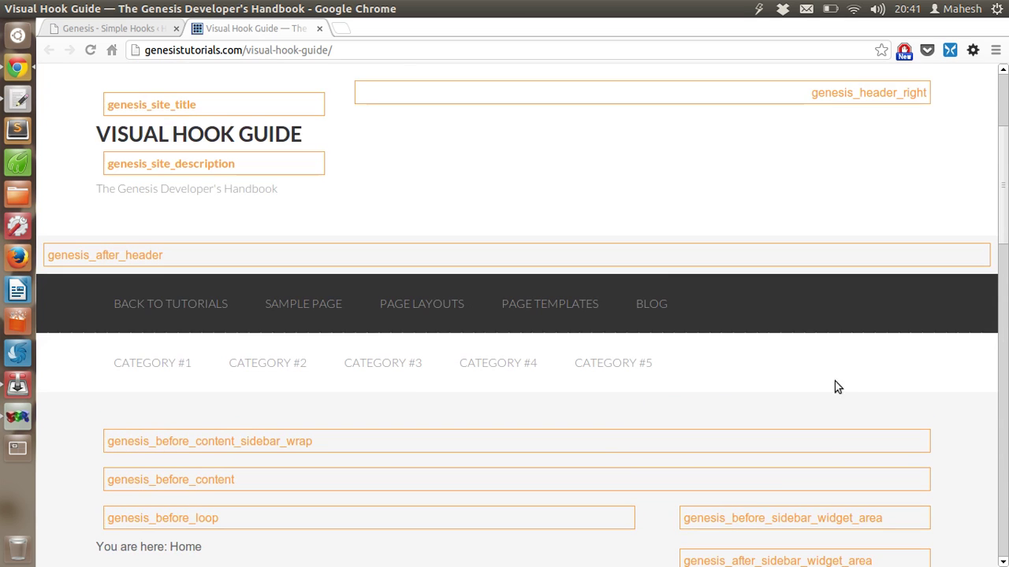
scroll(681, 338, "down", 2)
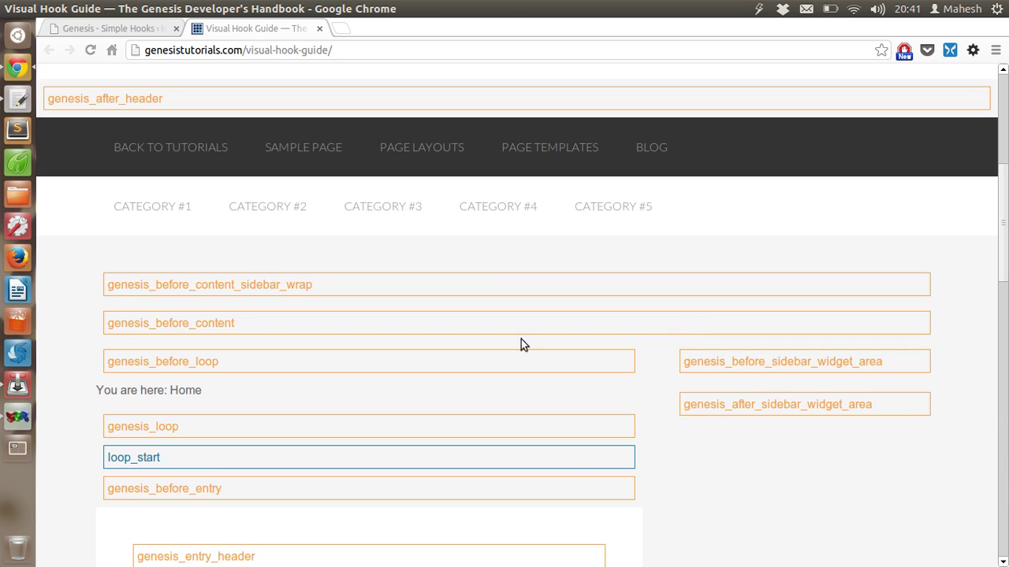
scroll(286, 379, "down", 3)
left_click_drag(187, 363, 265, 359)
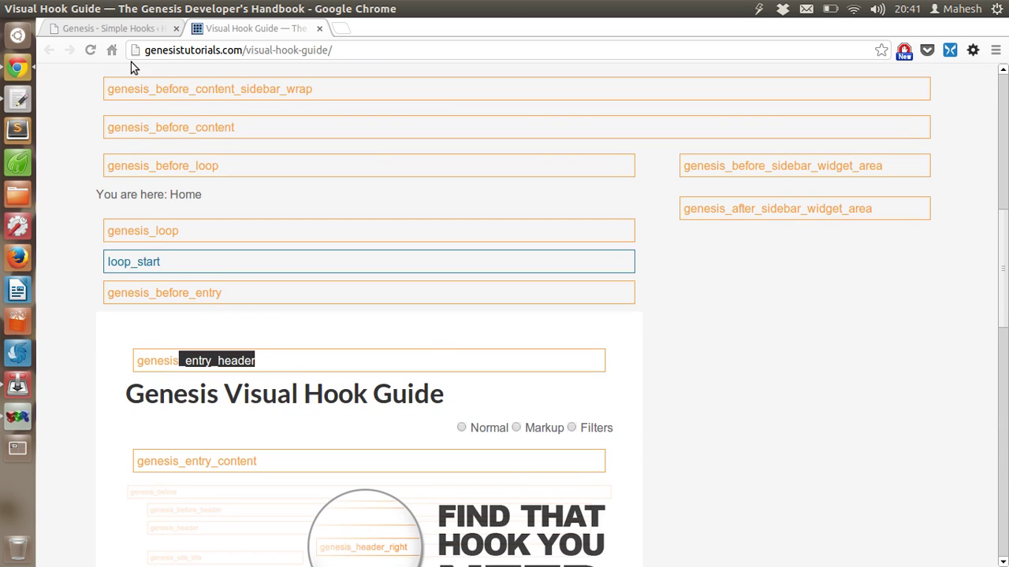
left_click(388, 208)
scroll(315, 158, "down", 3)
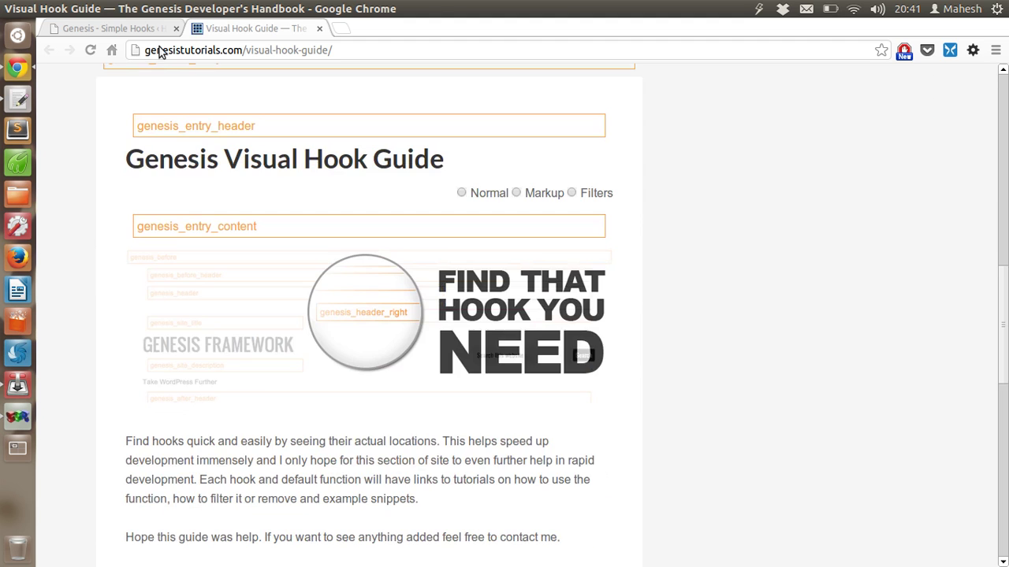
left_click(145, 31)
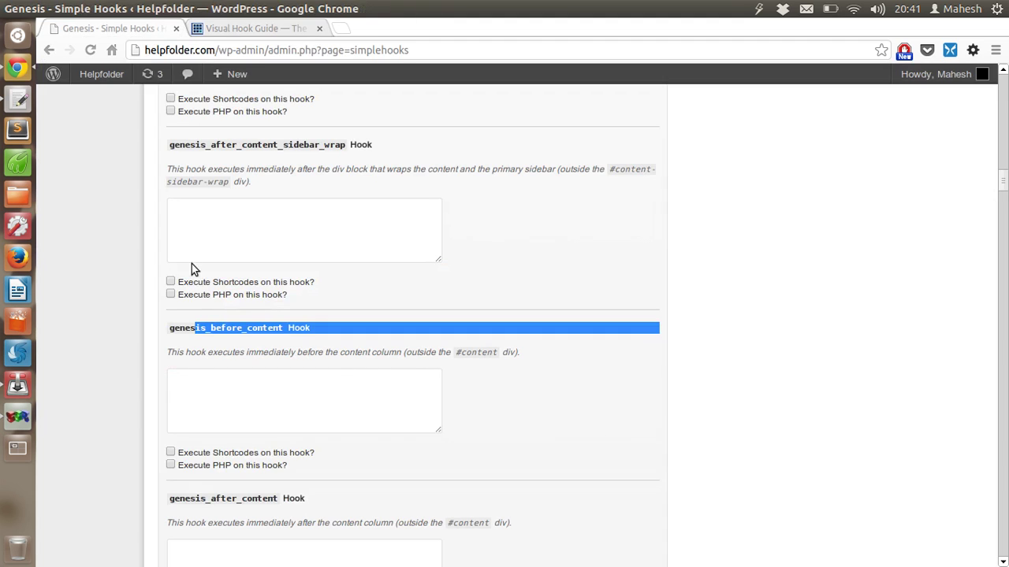
left_click(368, 327)
- Mark the guide's hooks from genesis_after_entry down to genesis_footer, then return to Simple Hooks
left_click(256, 28)
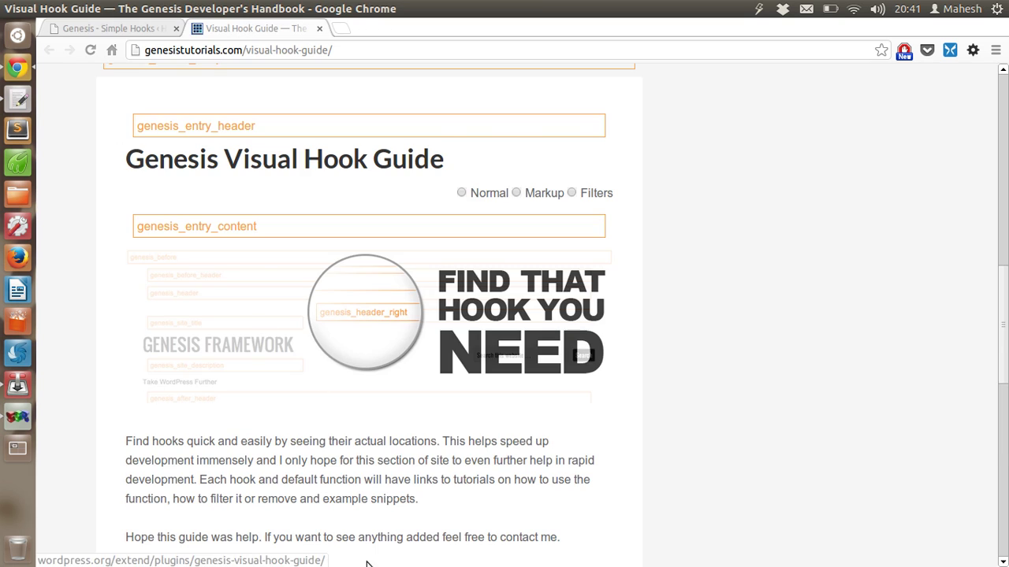
scroll(367, 457, "down", 10)
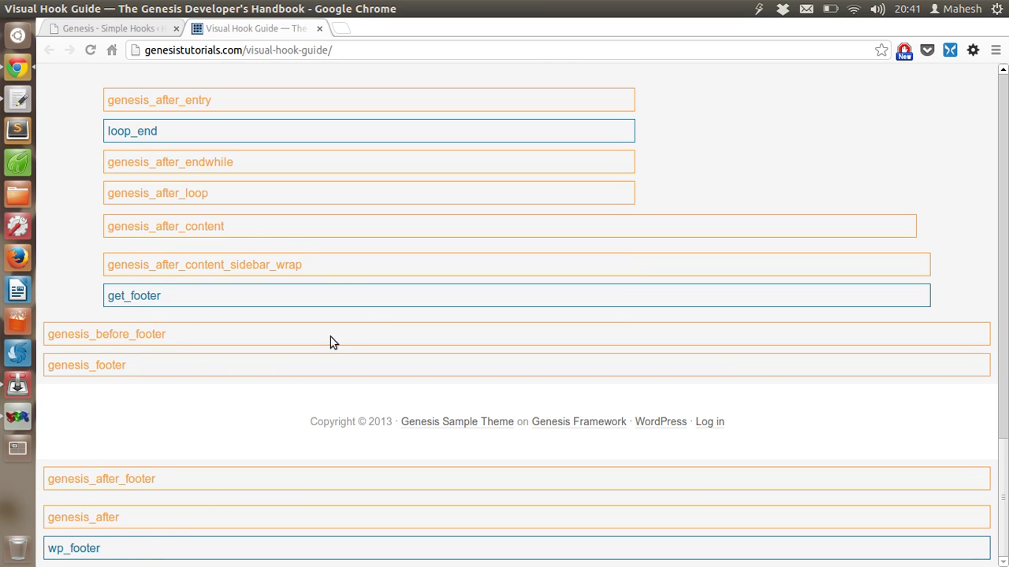
left_click_drag(110, 97, 234, 375)
left_click(100, 167)
left_click_drag(106, 112, 218, 99)
left_click(218, 173)
left_click(117, 29)
- Compare the genesis_after_content field with genesis_before_footer's position in the guide
scroll(115, 225, "down", 4)
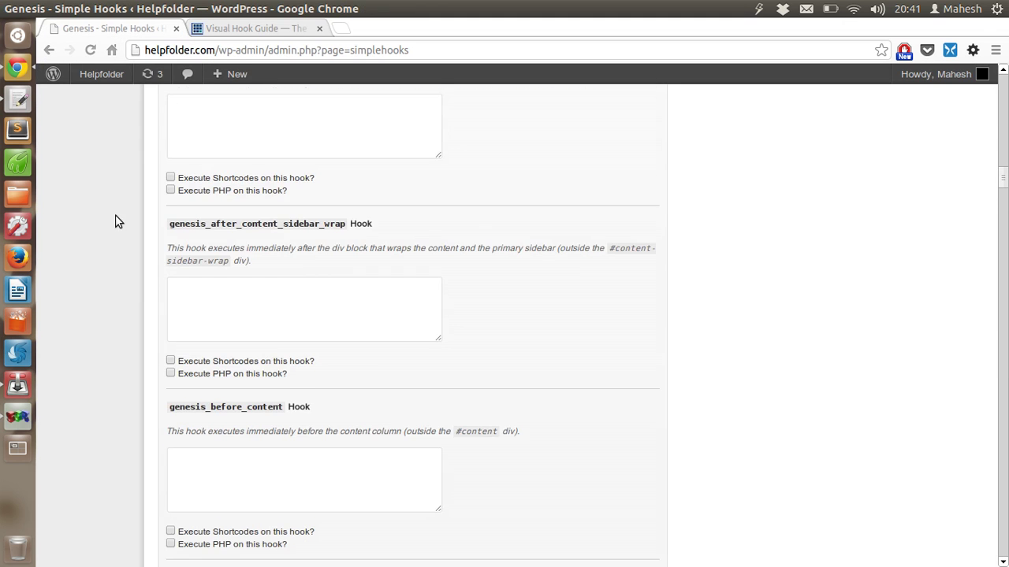
left_click(256, 232)
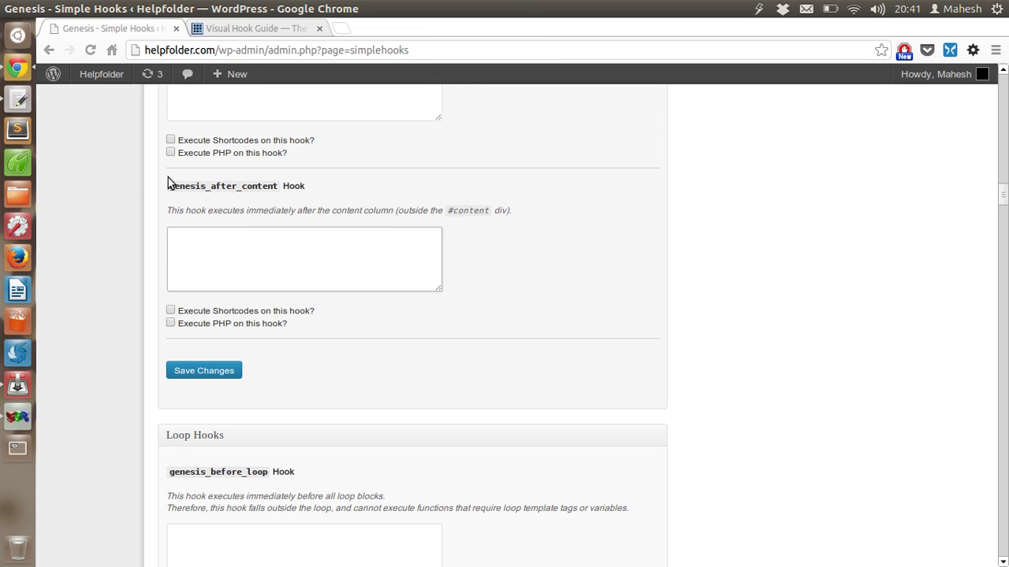
left_click(242, 29)
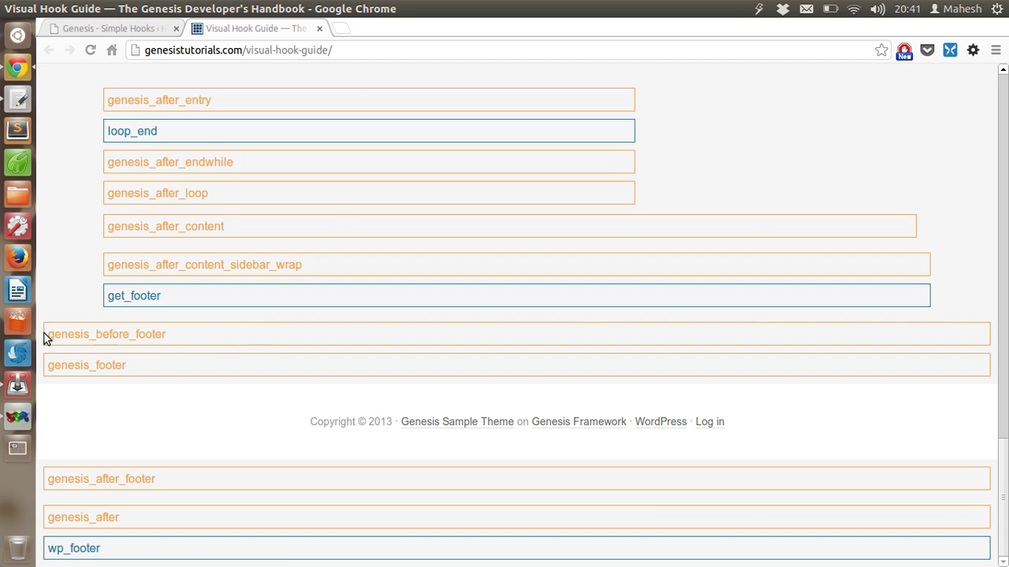
left_click_drag(43, 335, 171, 340)
left_click(171, 339)
left_click(158, 29)
left_click_drag(168, 186, 302, 196)
left_click(303, 197)
- Toggle Execute Shortcodes and Execute PHP on and back off for genesis_after_content, leaving it empty
left_click(229, 277)
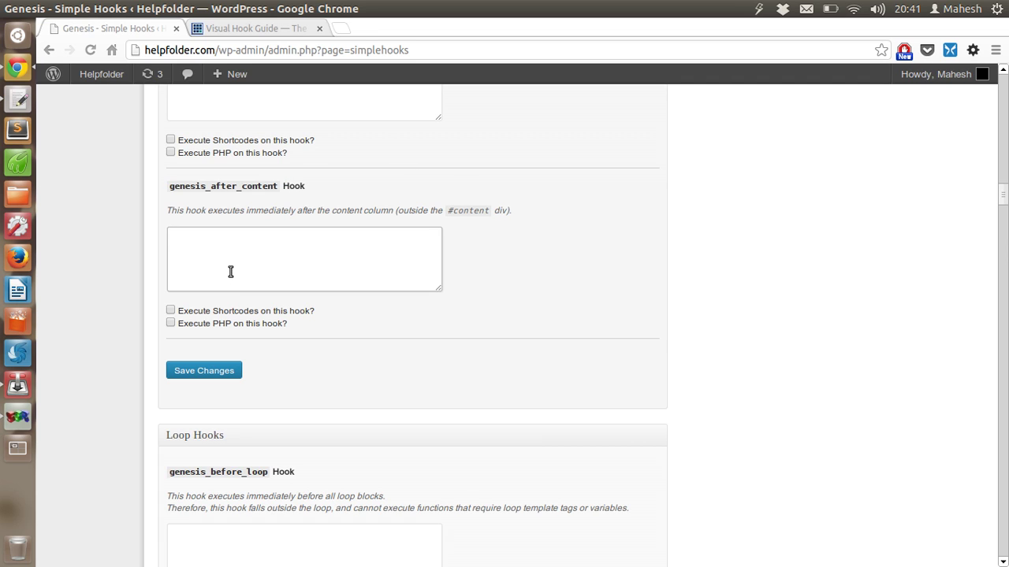
left_click(170, 310)
left_click(171, 314)
left_click(171, 323)
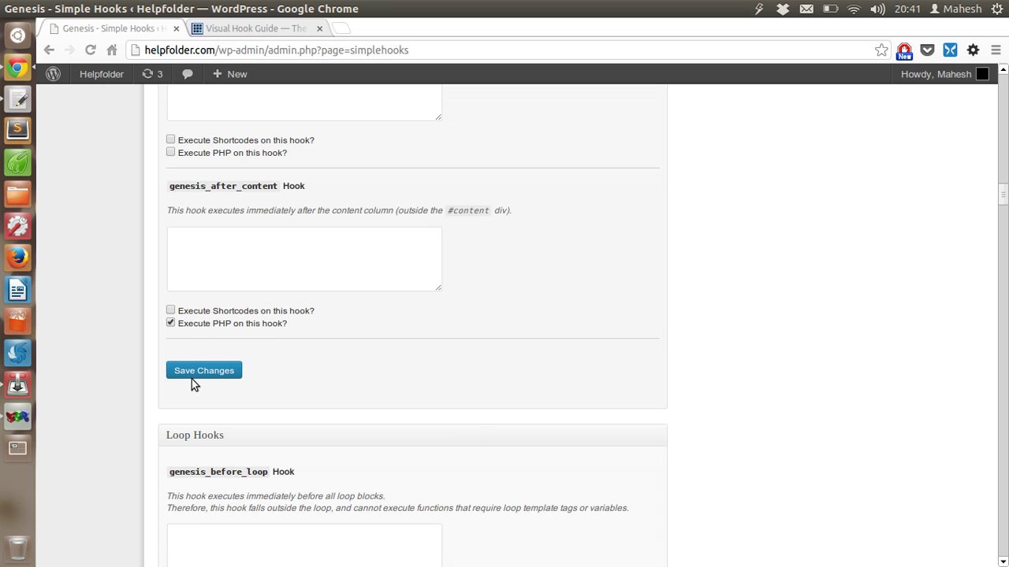
left_click(171, 323)
left_click(295, 231)
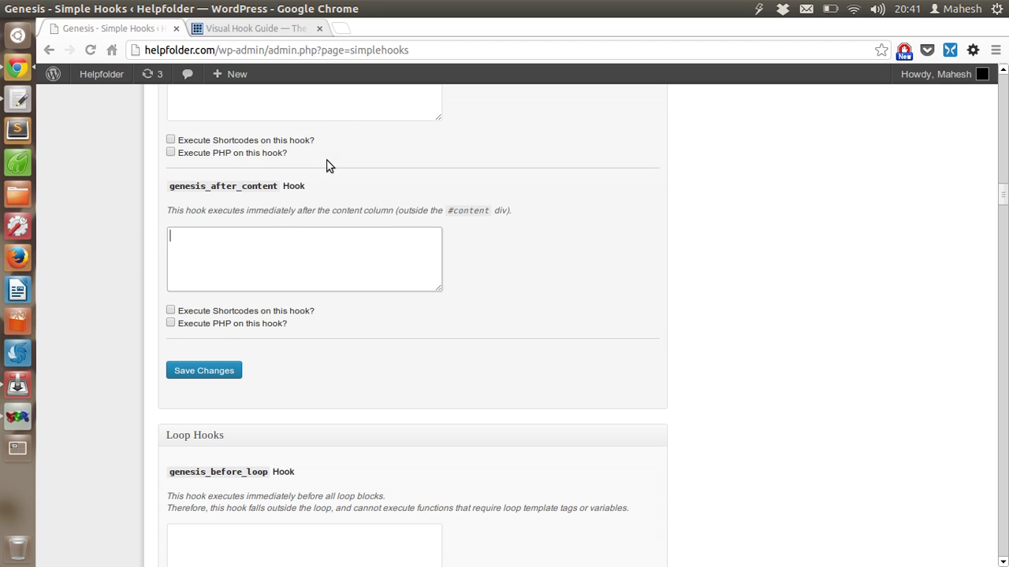
left_click(252, 29)
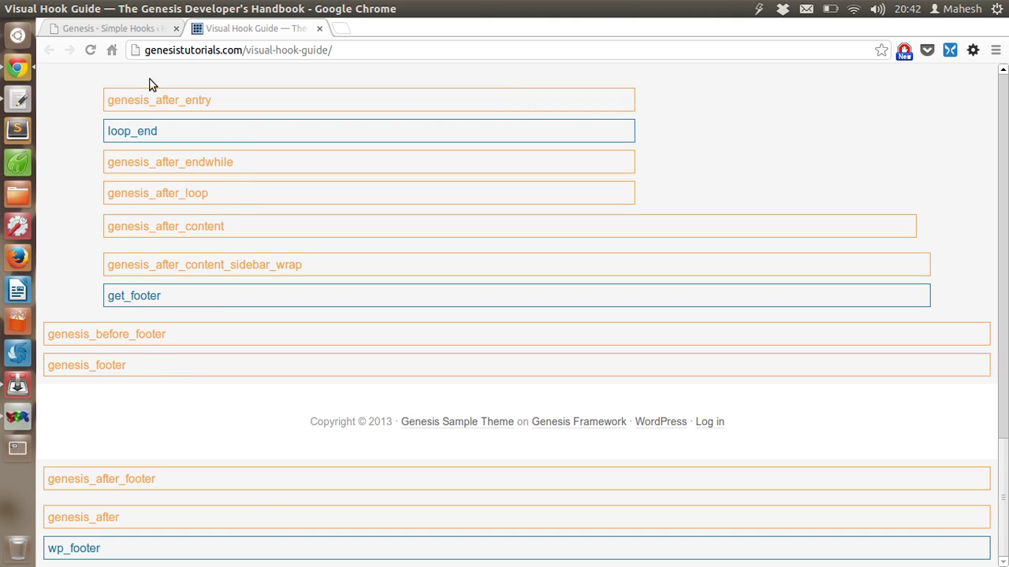
- Scroll the Visual Hook Guide back up to the header hooks at the top
left_click(139, 33)
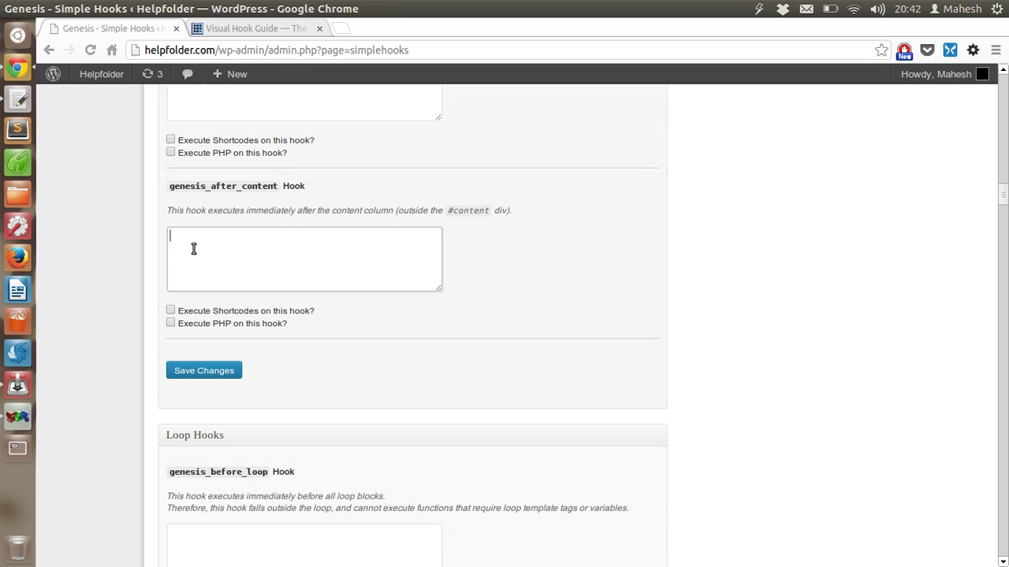
left_click(221, 28)
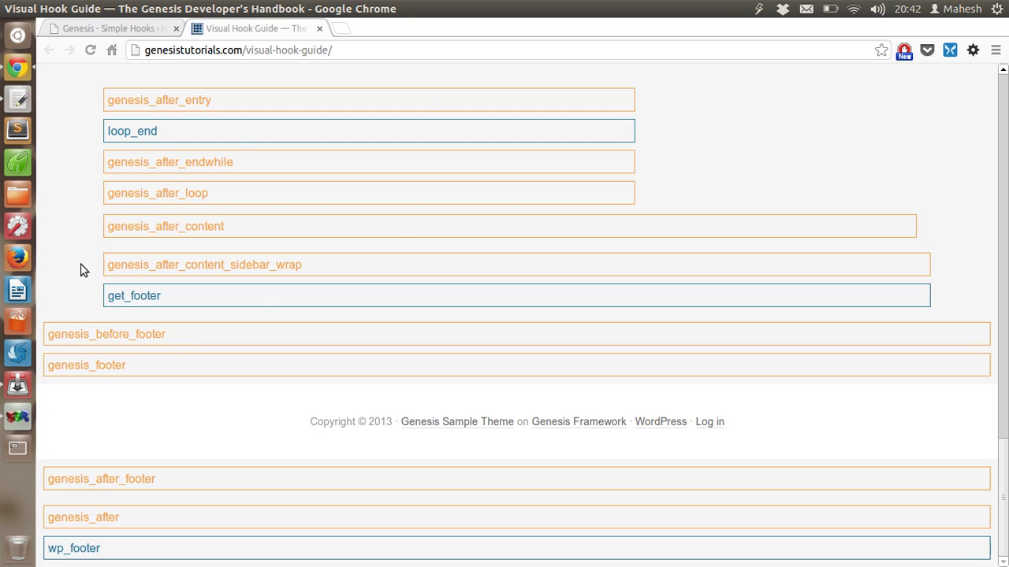
scroll(386, 238, "up", 10)
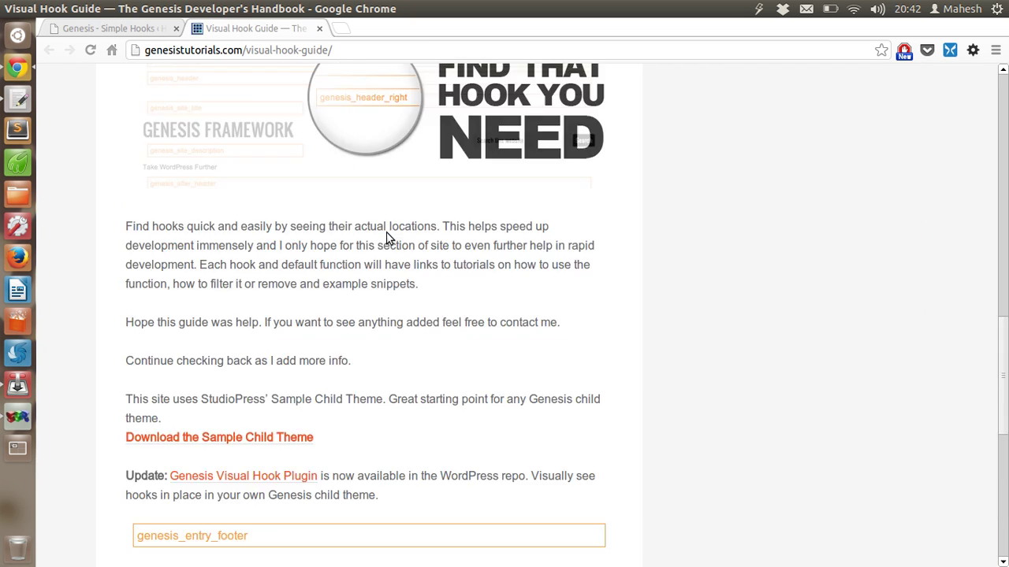
scroll(386, 238, "up", 15)
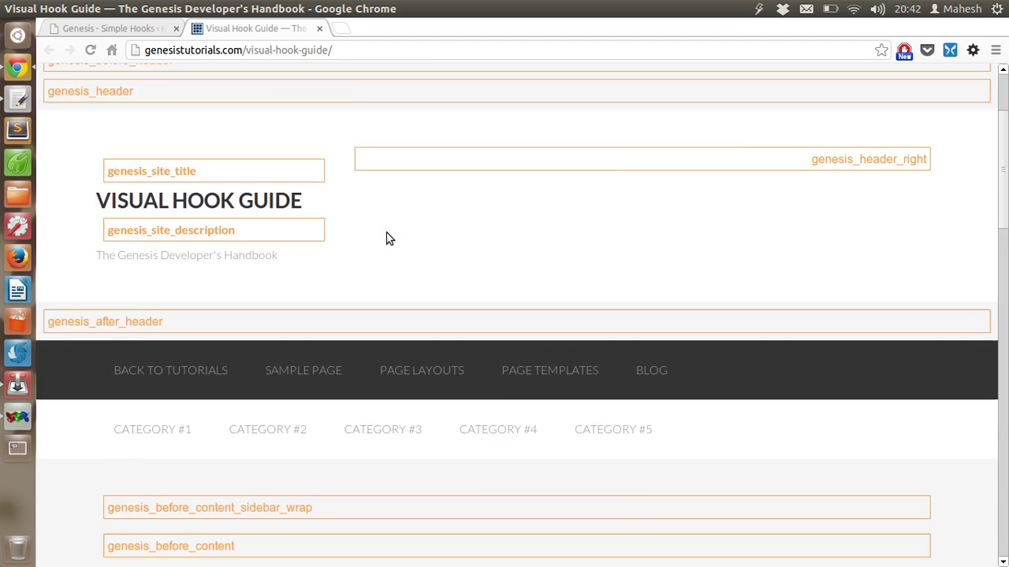
scroll(390, 236, "down", 4)
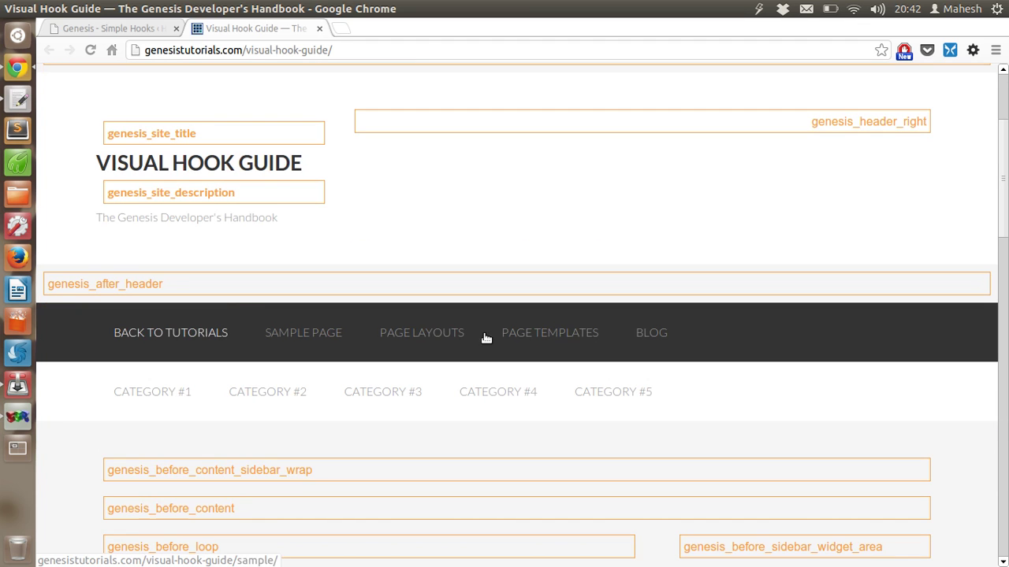
scroll(520, 275, "up", 3)
scroll(518, 269, "up", 2)
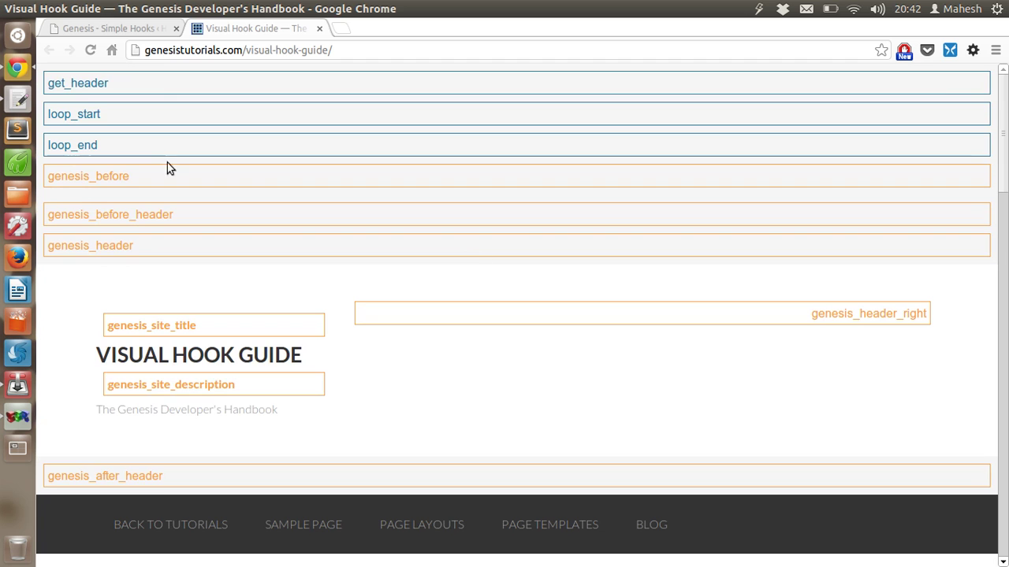
- Return to Simple Hooks and scroll up to the wp_head and wp_footer fields
left_click(156, 31)
scroll(555, 221, "up", 3)
scroll(568, 216, "up", 20)
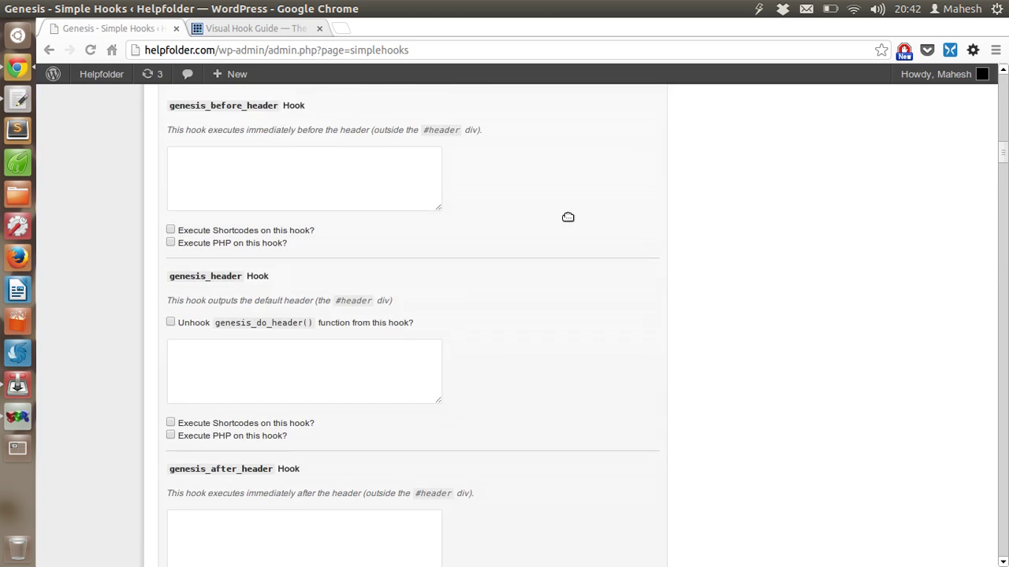
scroll(568, 216, "up", 6)
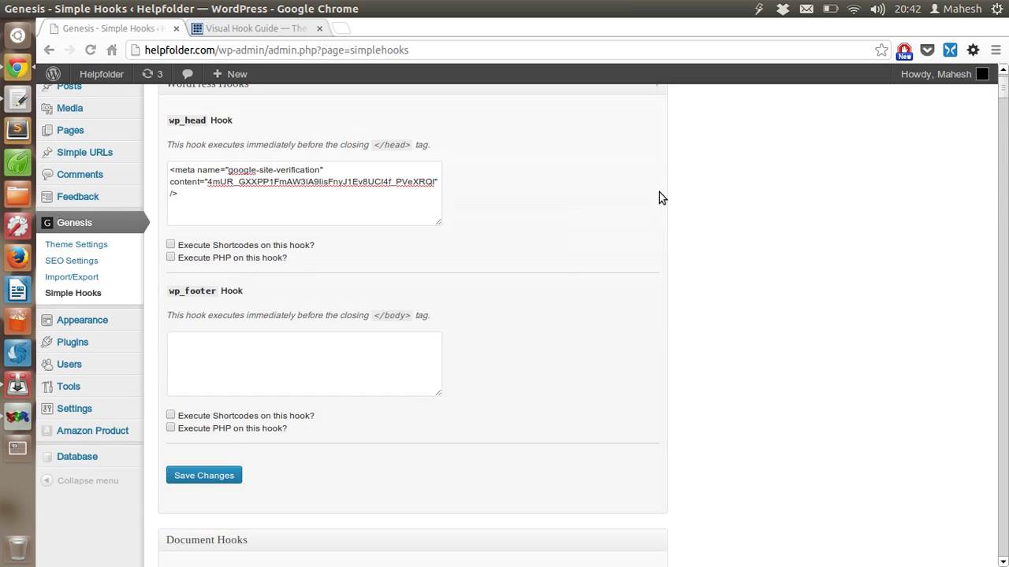
- Open the Installed Plugins page in a new browser tab
mouse_move(126, 345)
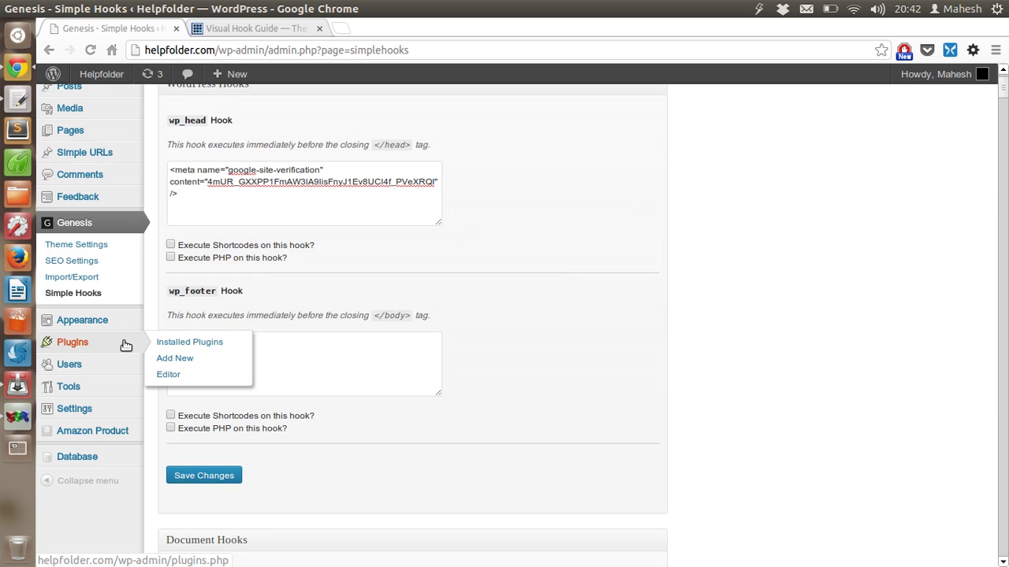
right_click(204, 344)
left_click(223, 351)
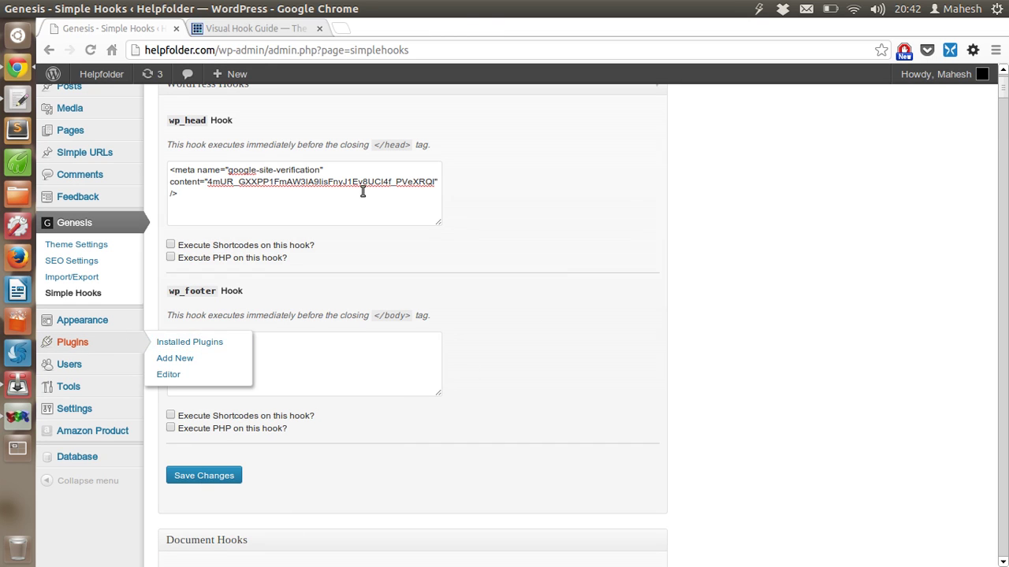
left_click(252, 32)
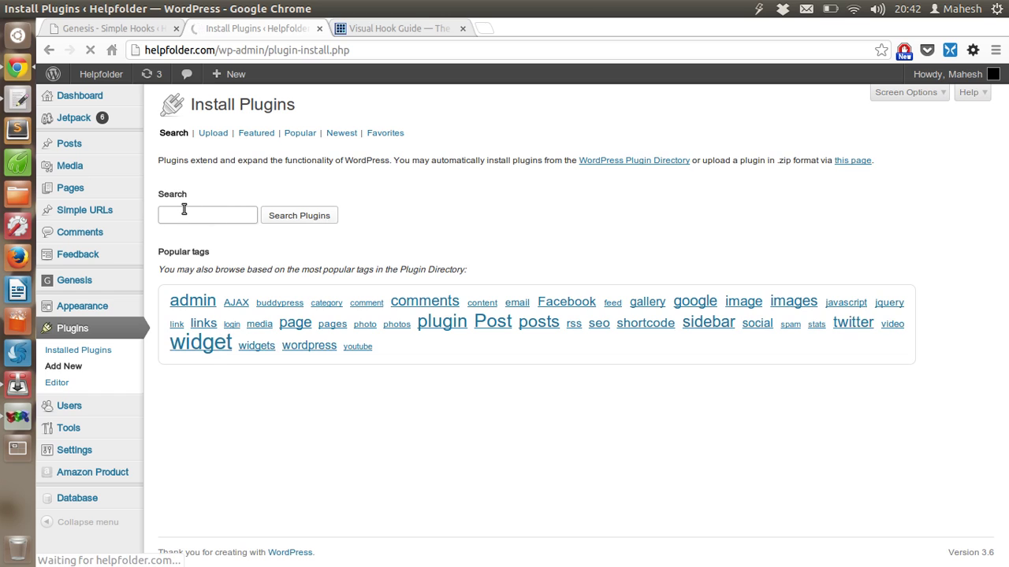
- Search the plugin directory for 'simple hooks' and update Genesis Simple Hooks to version 2.0.0
type("simple hooks")
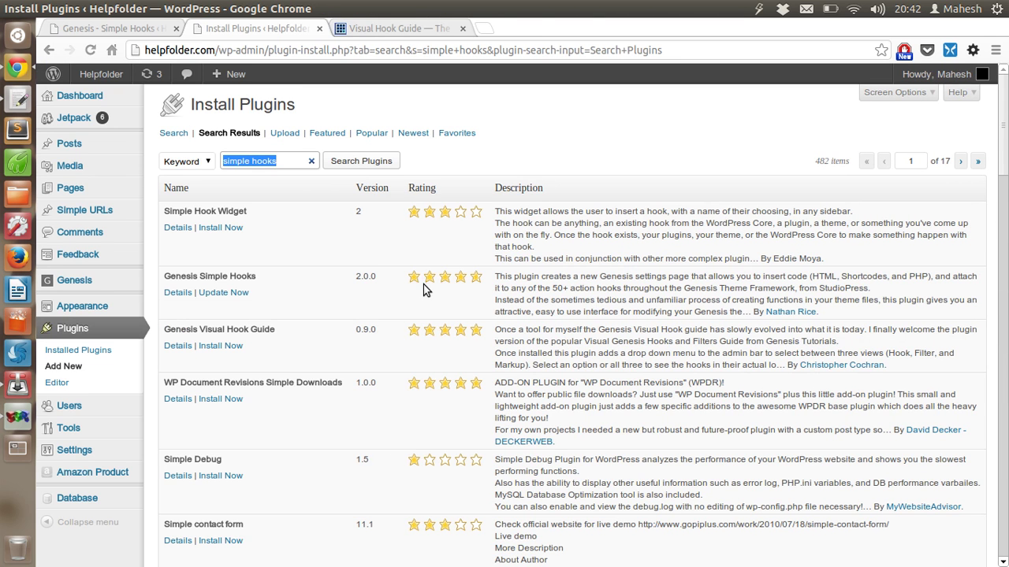
double_click(206, 276)
left_click(283, 280)
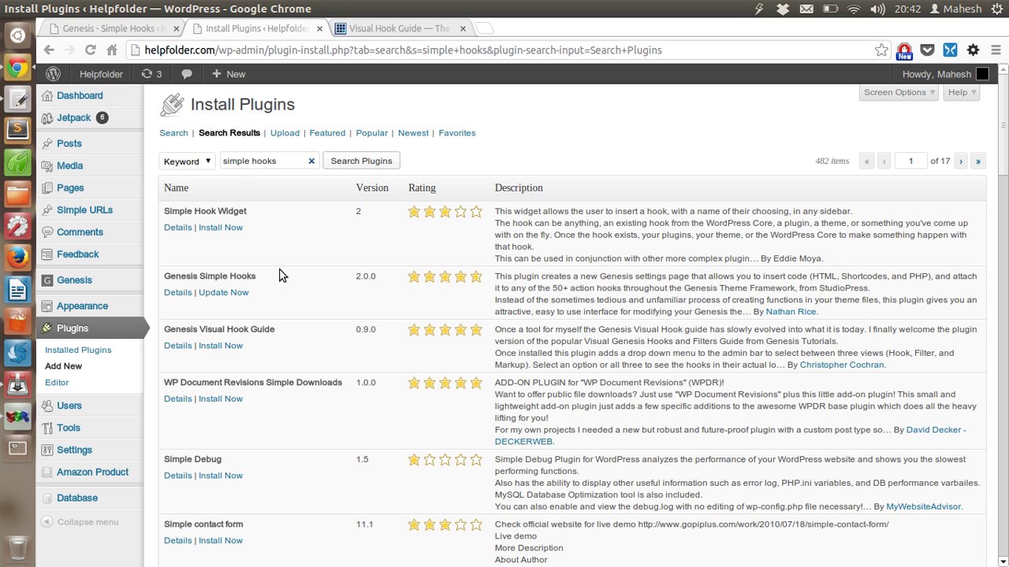
left_click(222, 294)
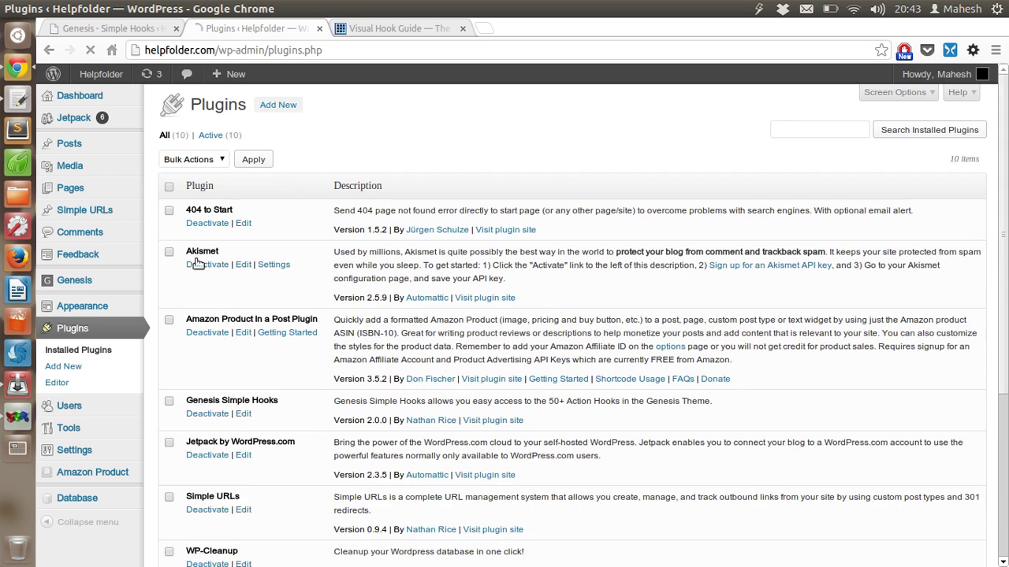
mouse_move(124, 278)
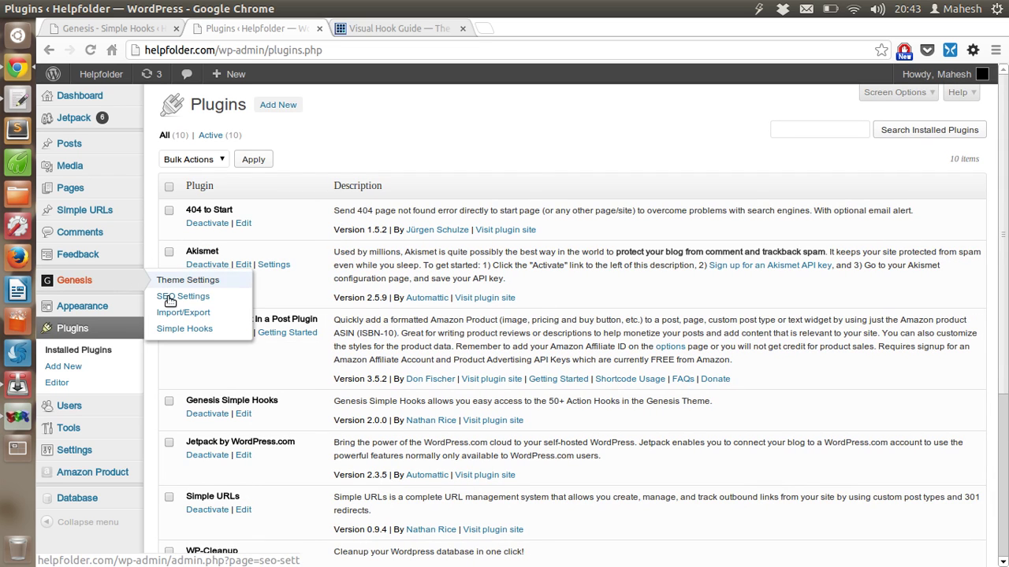
left_click(175, 330)
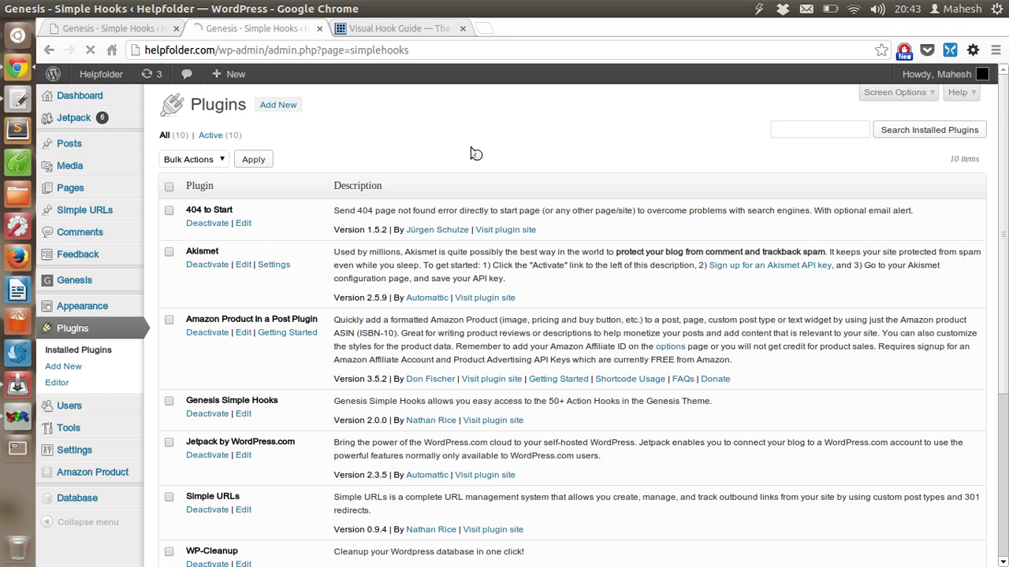
scroll(753, 234, "down", 5)
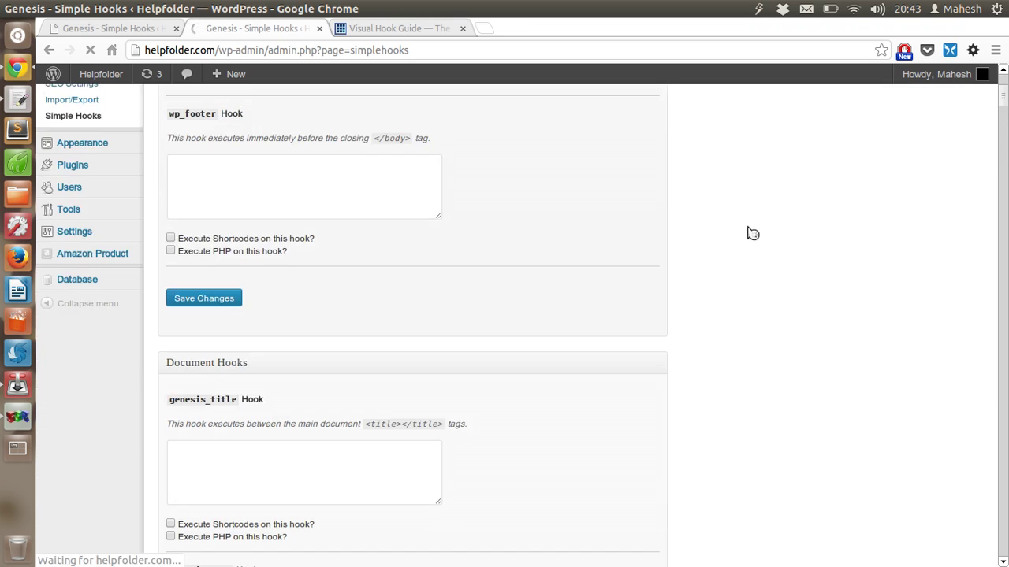
scroll(752, 233, "down", 8)
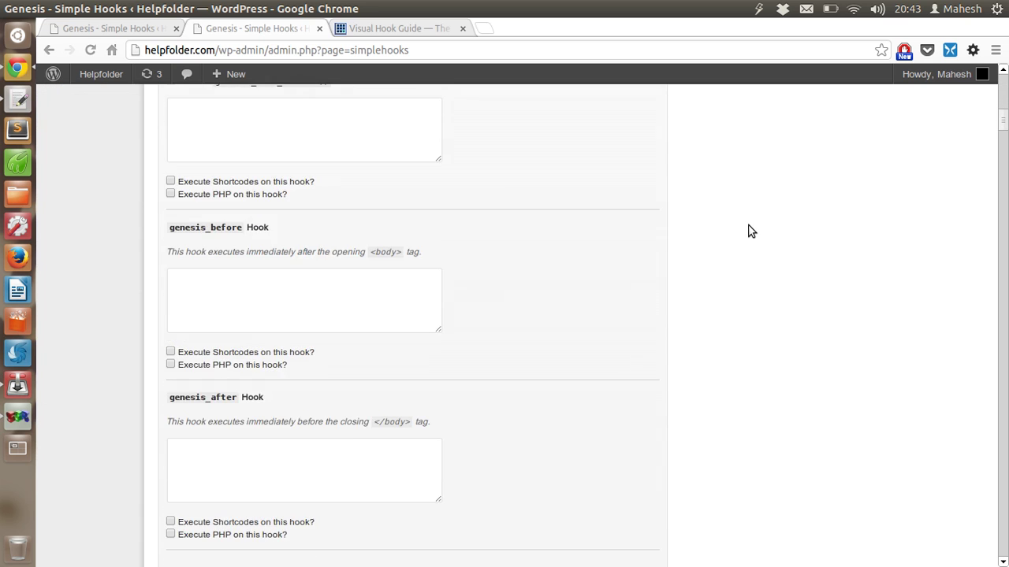
scroll(751, 231, "down", 7)
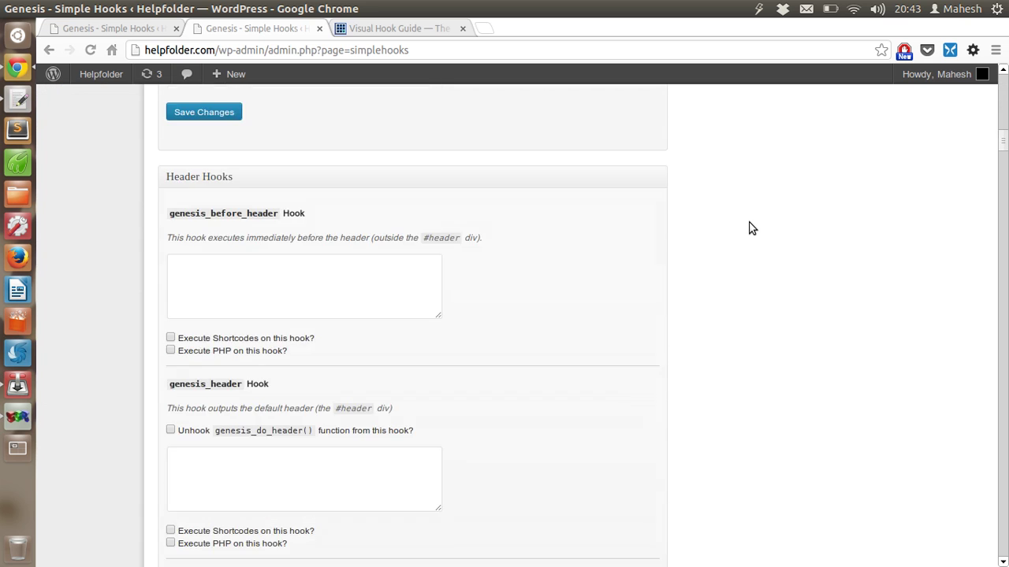
scroll(751, 229, "down", 7)
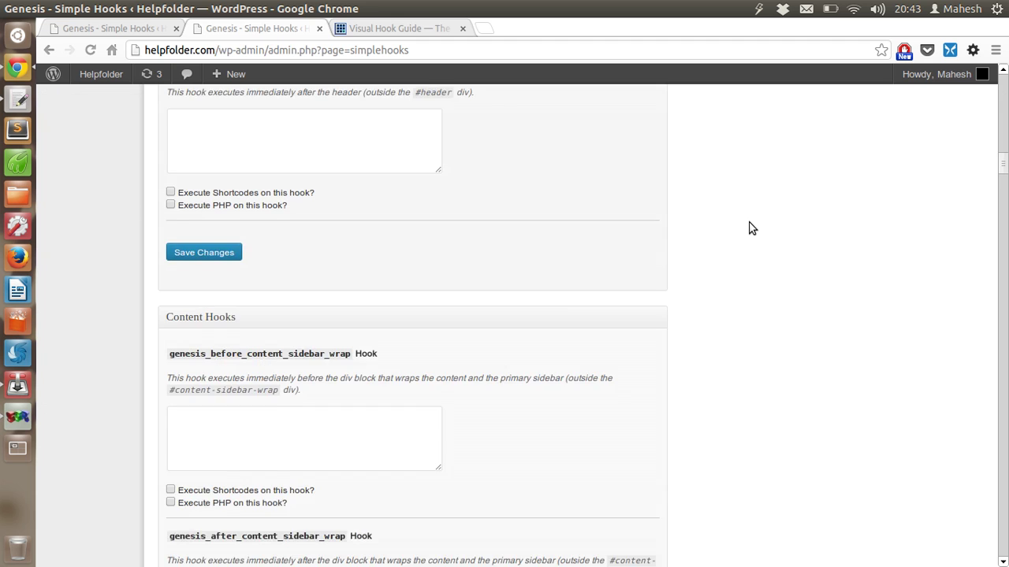
scroll(751, 228, "down", 5)
scroll(751, 228, "down", 2)
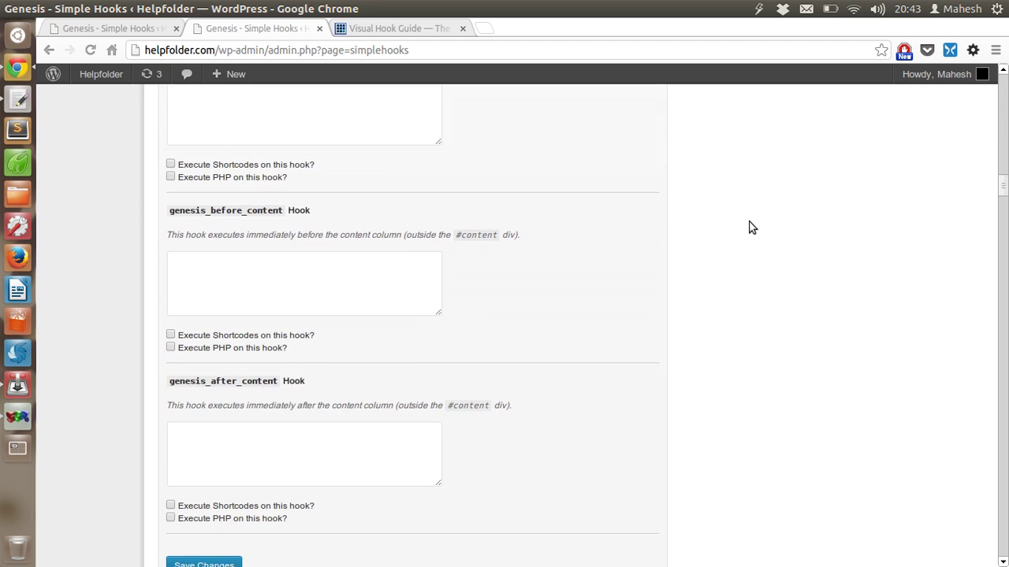
scroll(751, 227, "down", 5)
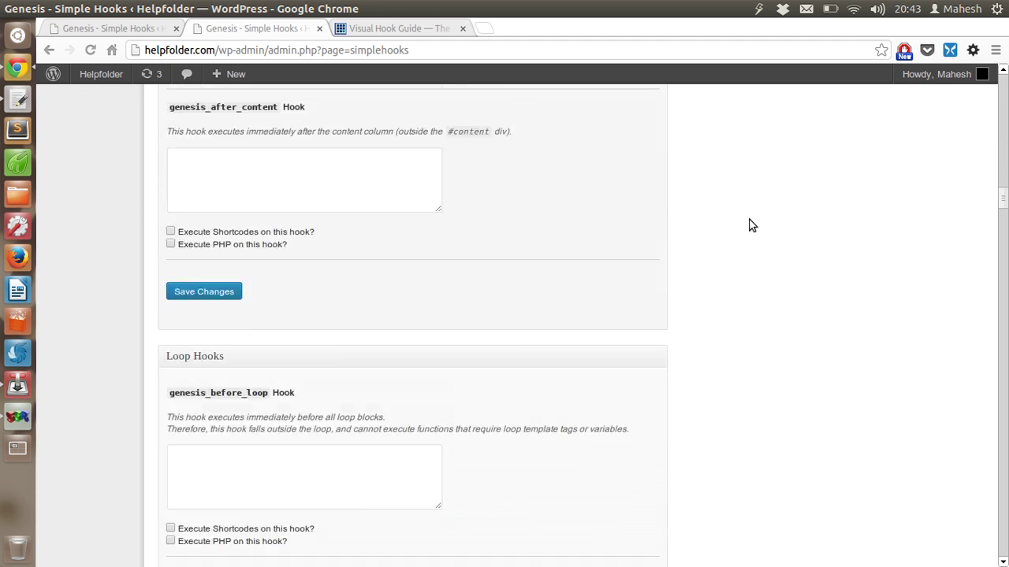
scroll(750, 225, "down", 2)
scroll(751, 225, "up", 1)
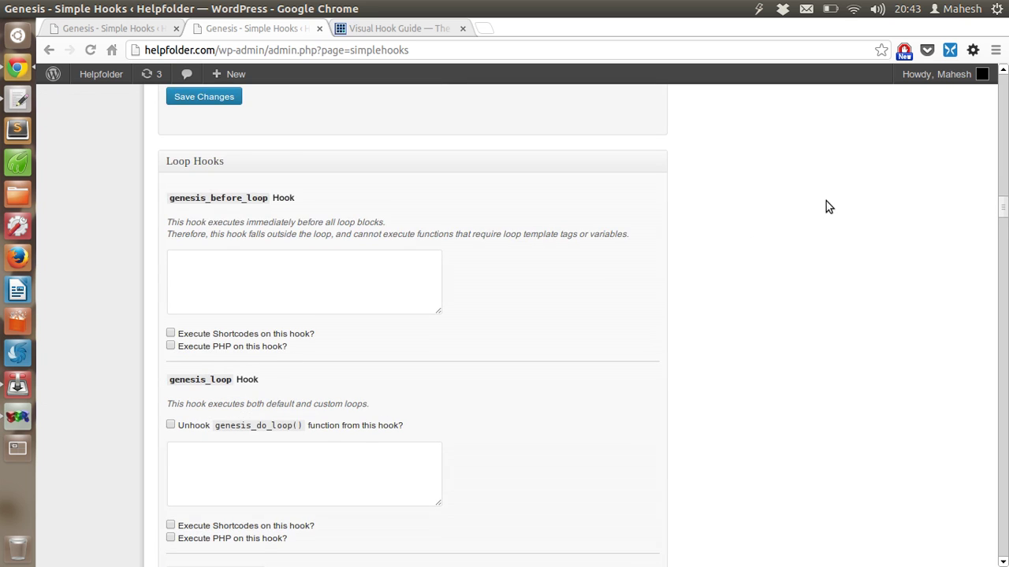
scroll(824, 204, "down", 5)
scroll(797, 209, "down", 5)
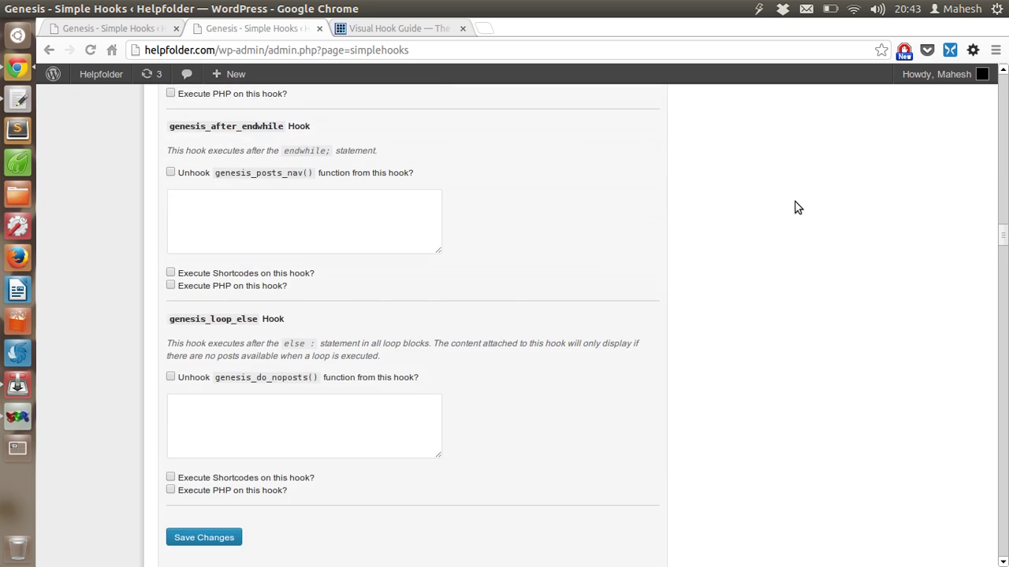
scroll(793, 199, "down", 6)
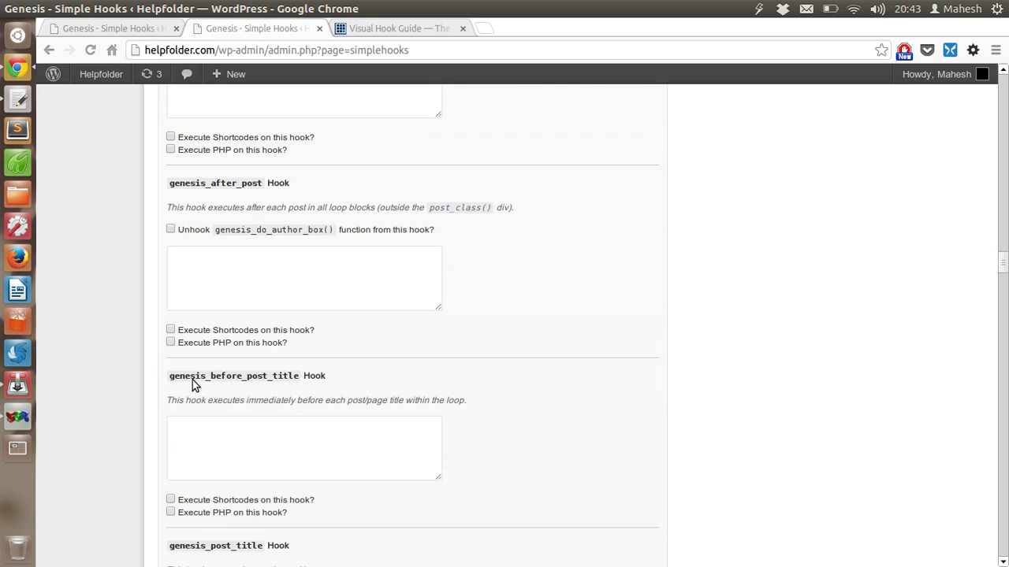
left_click_drag(216, 378, 273, 375)
left_click(540, 307)
scroll(541, 306, "down", 2)
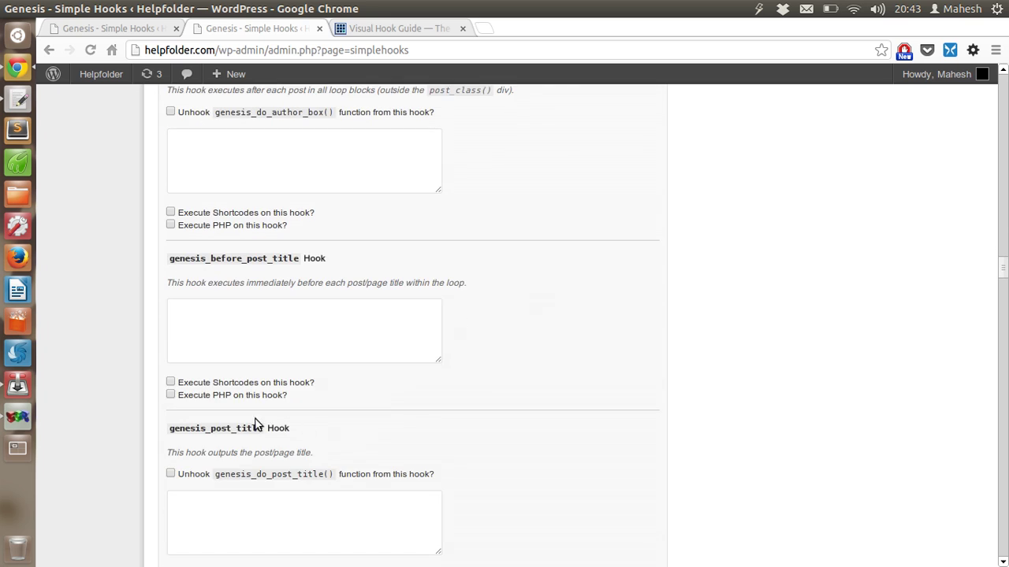
left_click_drag(216, 429, 297, 425)
left_click(297, 426)
scroll(604, 338, "down", 4)
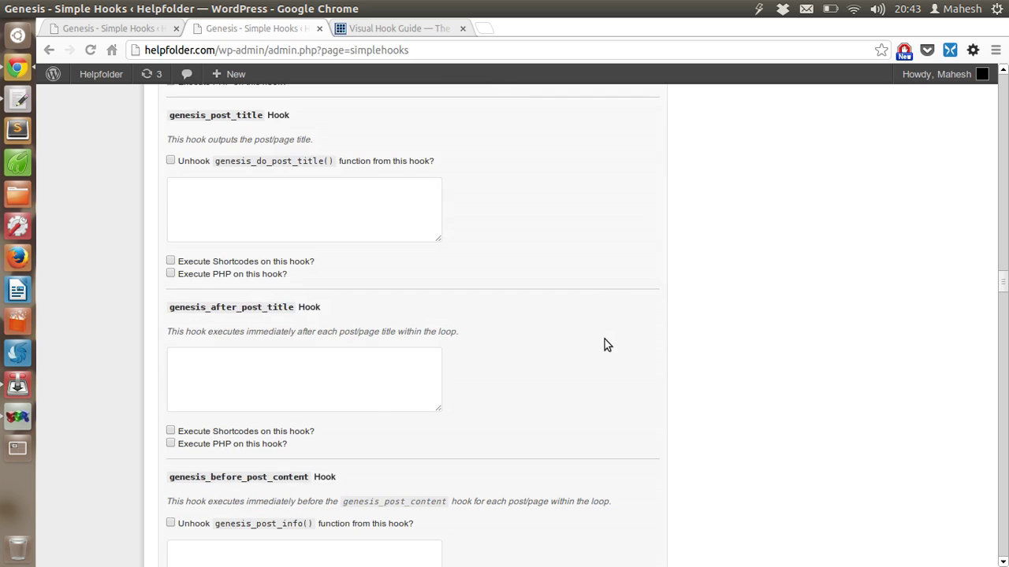
left_click_drag(221, 479, 327, 480)
left_click(327, 480)
scroll(564, 327, "down", 3)
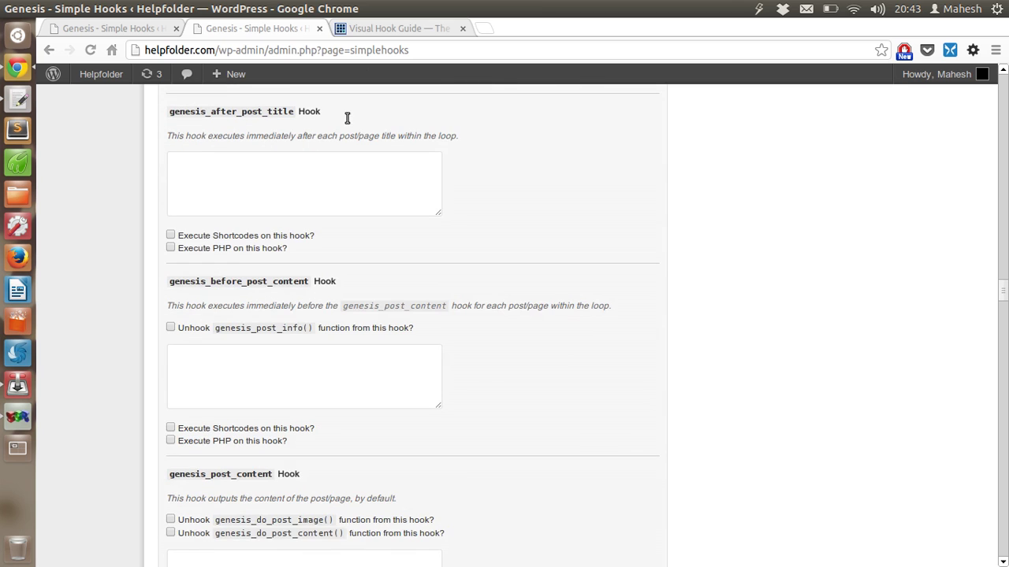
left_click(373, 32)
scroll(473, 235, "down", 6)
left_click_drag(162, 228, 236, 230)
left_click(212, 269)
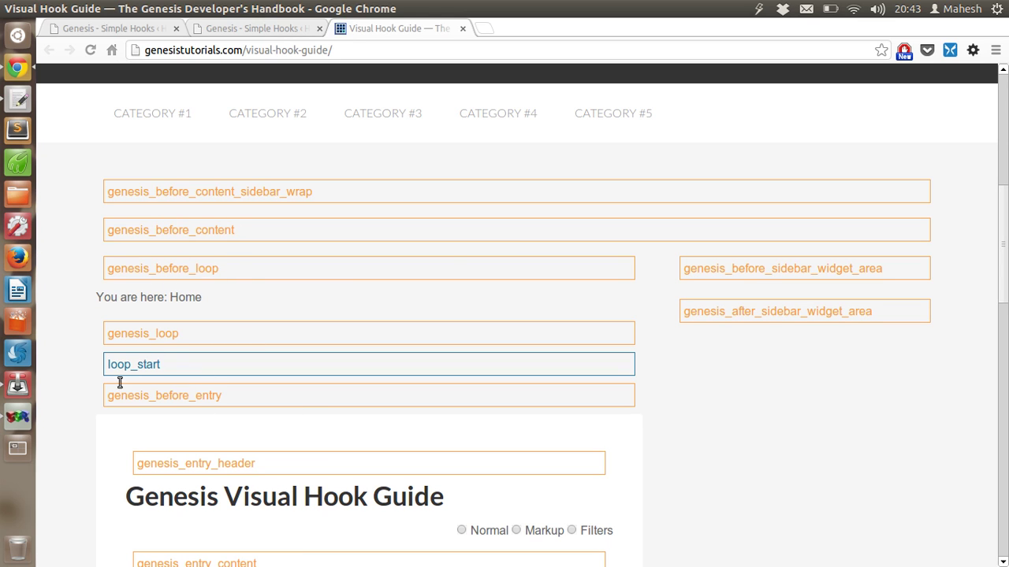
left_click(260, 29)
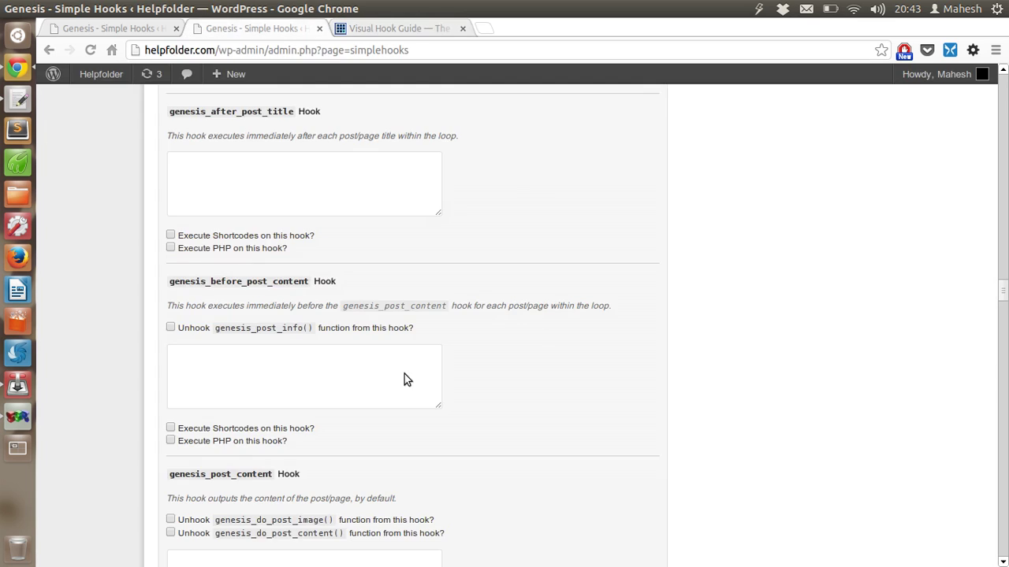
scroll(761, 308, "down", 5)
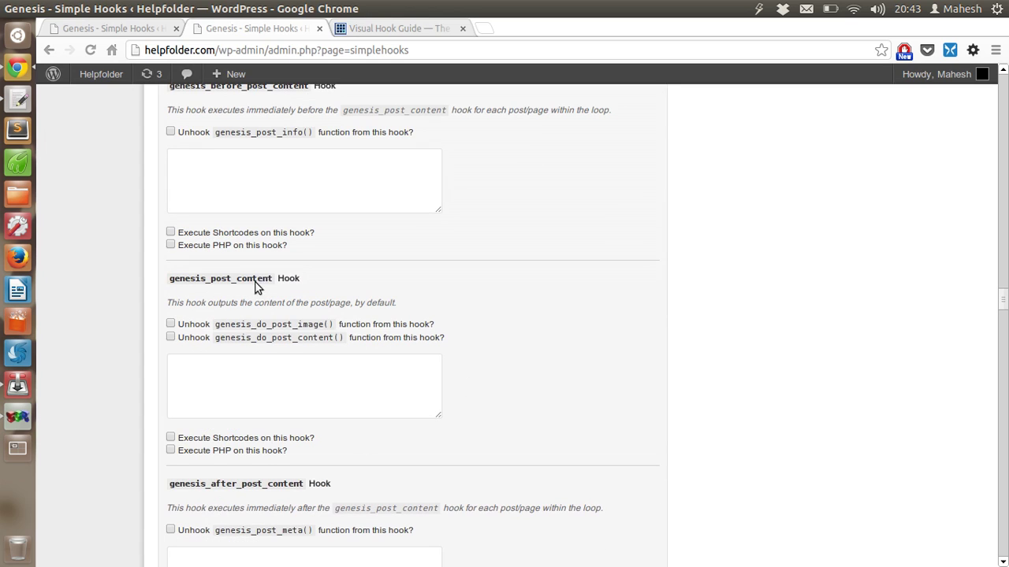
- Check the google-site-verification meta tag in the wp_head box and tick 'Execute PHP on this hook?'
left_click(250, 360)
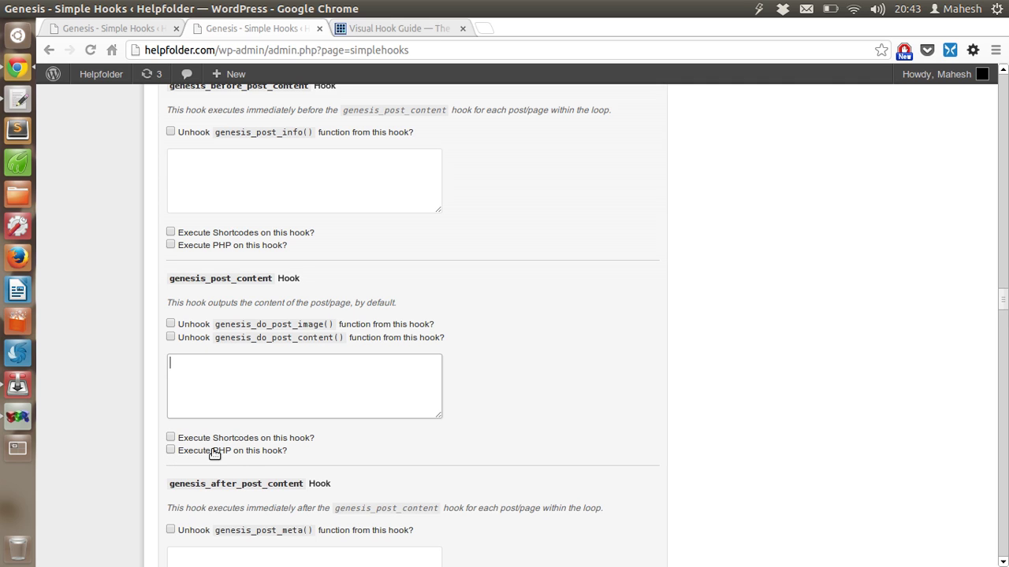
scroll(110, 314, "down", 3)
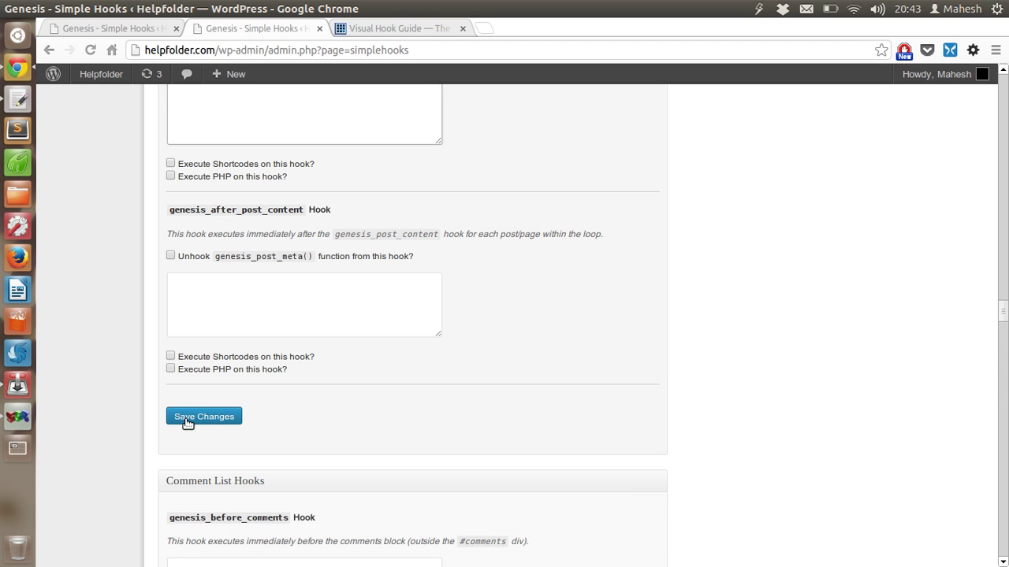
left_click_drag(1006, 315, 1006, 110)
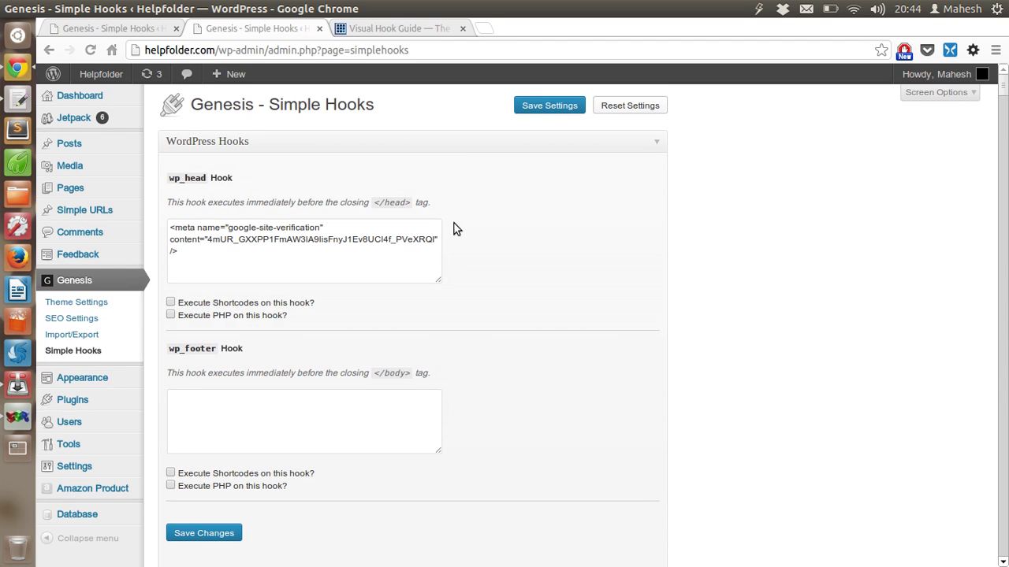
left_click_drag(190, 227, 261, 257)
left_click(257, 255)
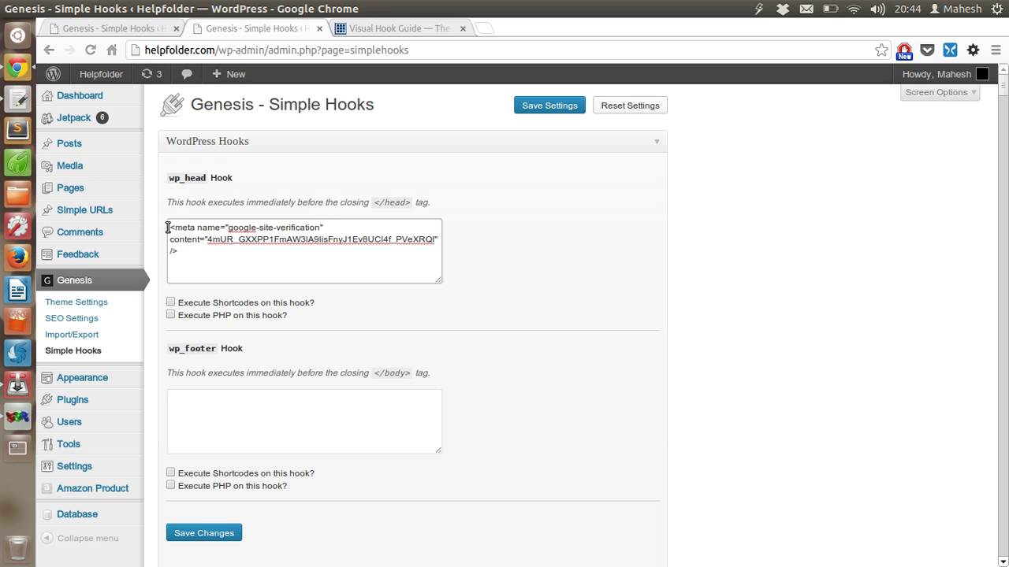
left_click_drag(169, 227, 194, 255)
left_click(194, 255)
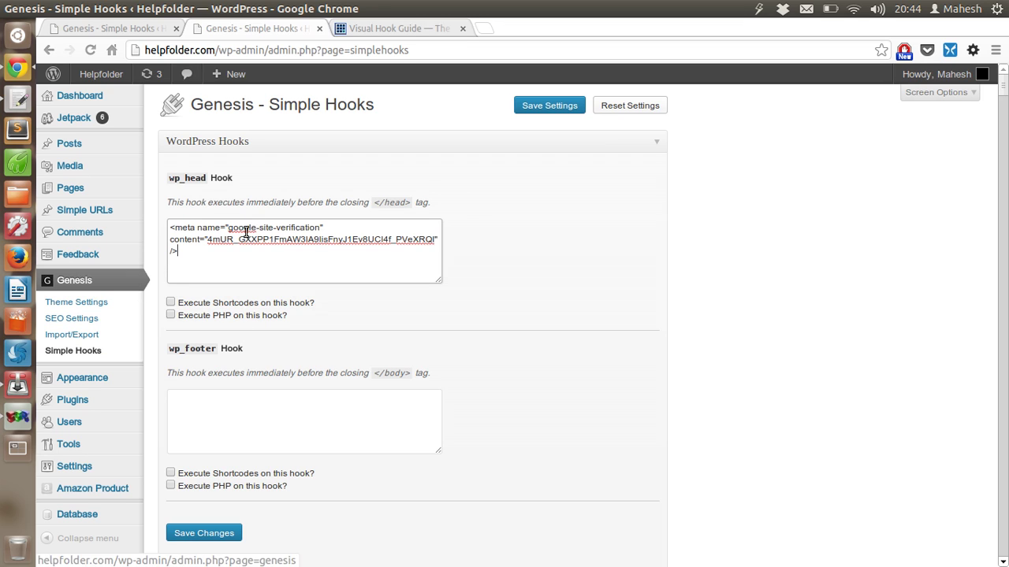
left_click(171, 315)
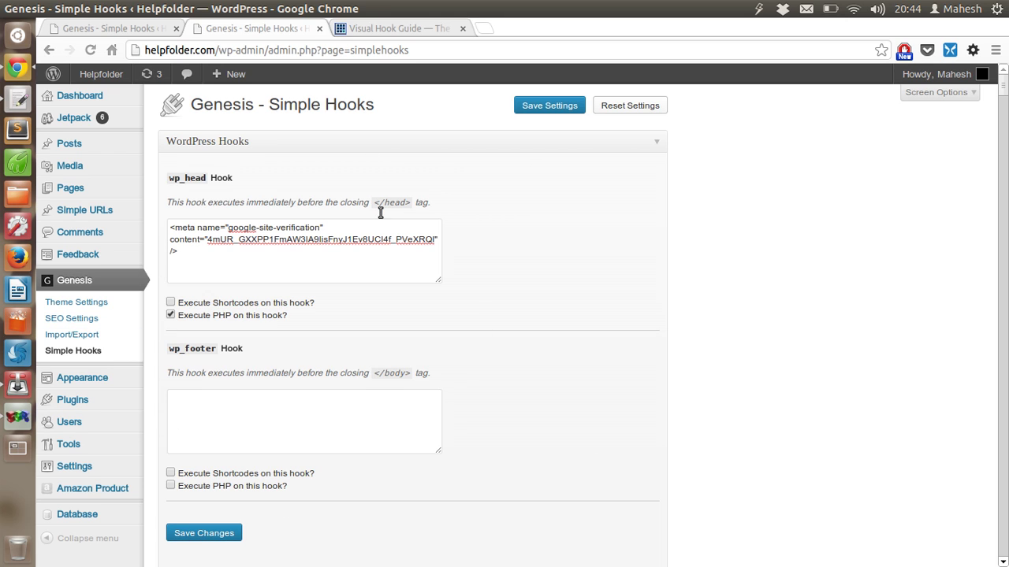
- Compare the top of the Visual Hook Guide with the first Simple Hooks settings tab
left_click(372, 29)
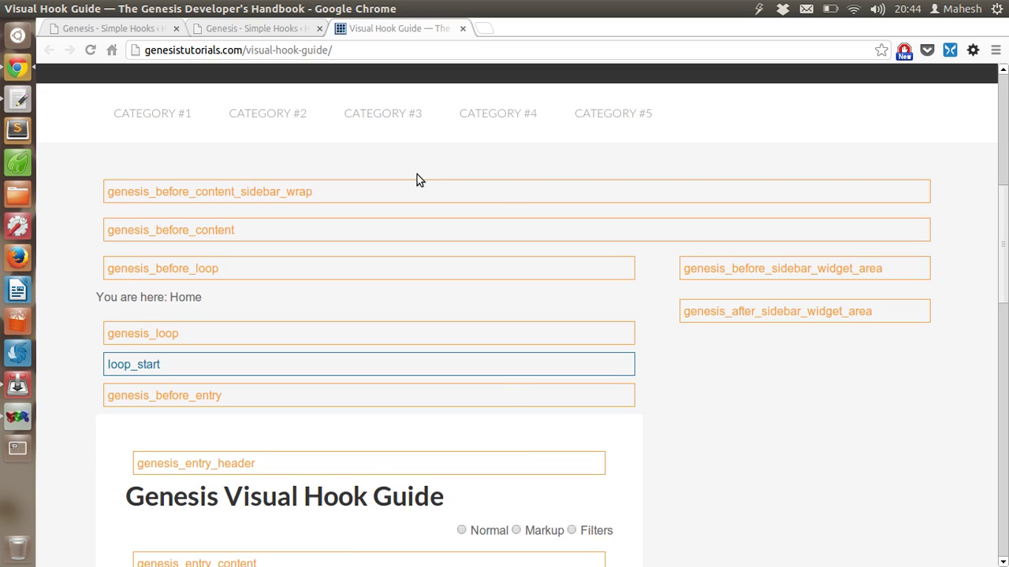
scroll(417, 180, "up", 6)
mouse_move(417, 174)
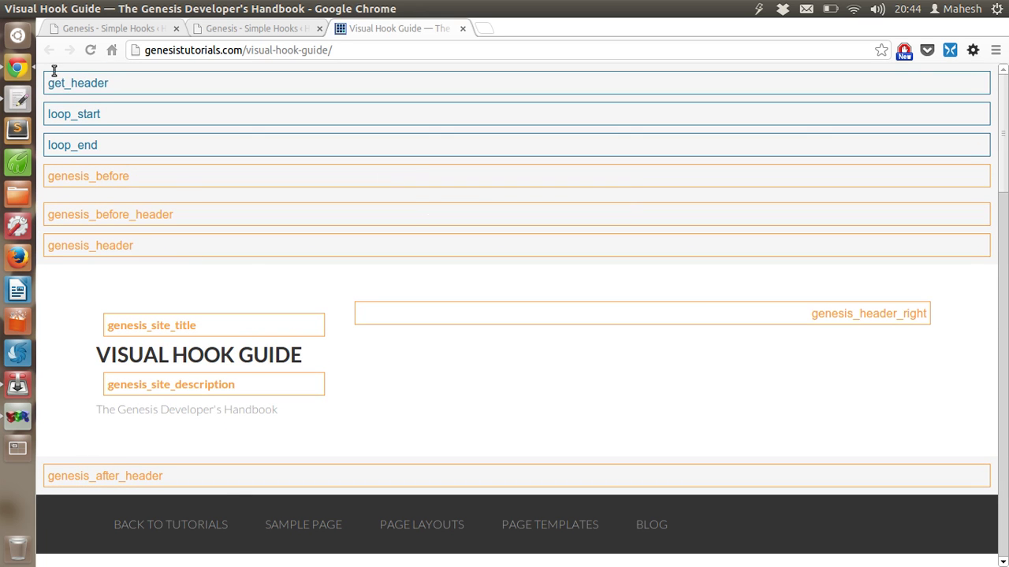
left_click(71, 30)
scroll(471, 247, "down", 3)
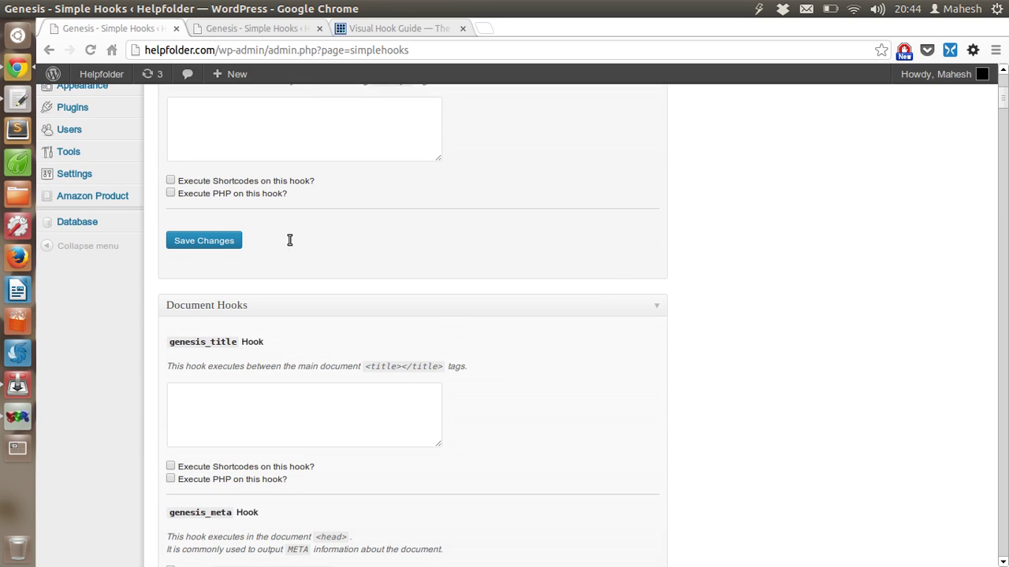
- Scroll the Visual Hook Guide from header to footer, reading each hook's description
left_click(379, 29)
scroll(552, 327, "down", 3)
scroll(567, 330, "down", 3)
scroll(567, 334, "up", 2)
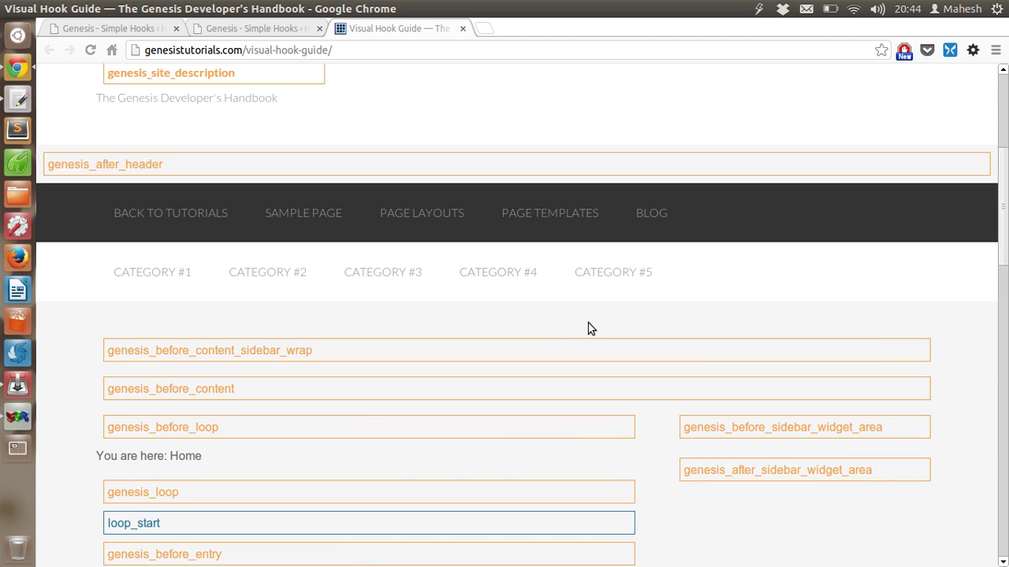
scroll(591, 323, "up", 3)
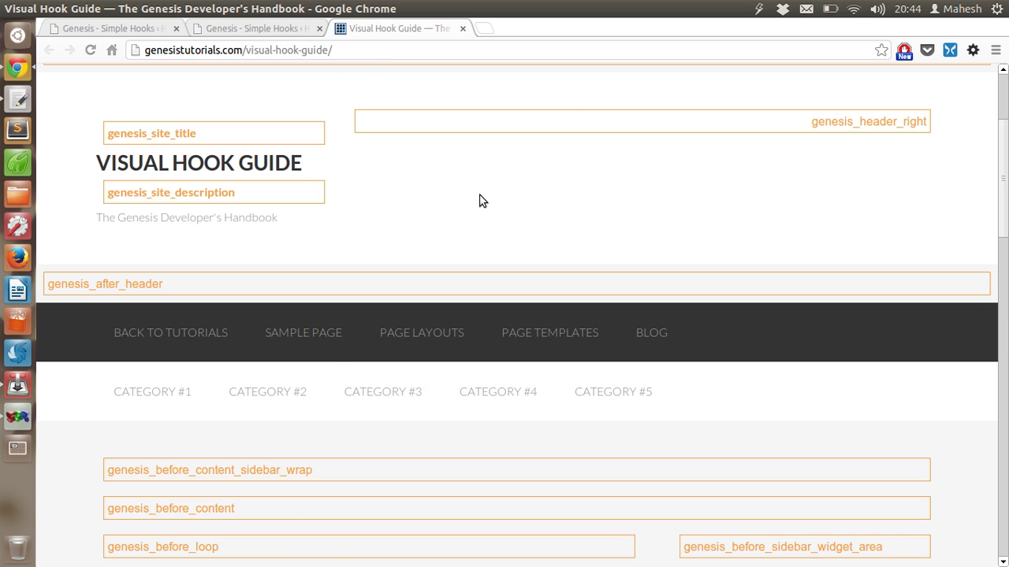
scroll(479, 281, "up", 3)
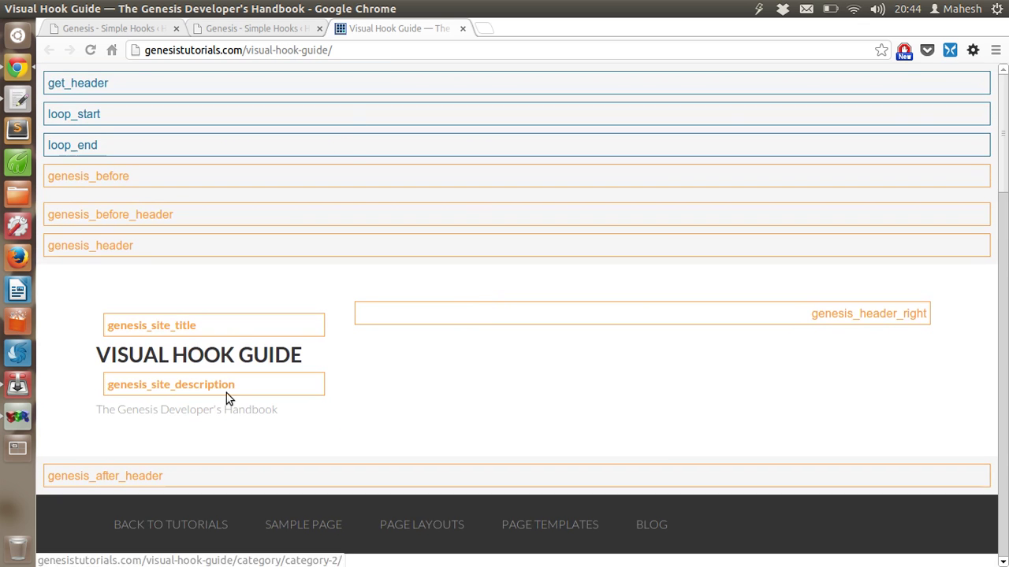
scroll(396, 249, "down", 2)
scroll(396, 248, "down", 12)
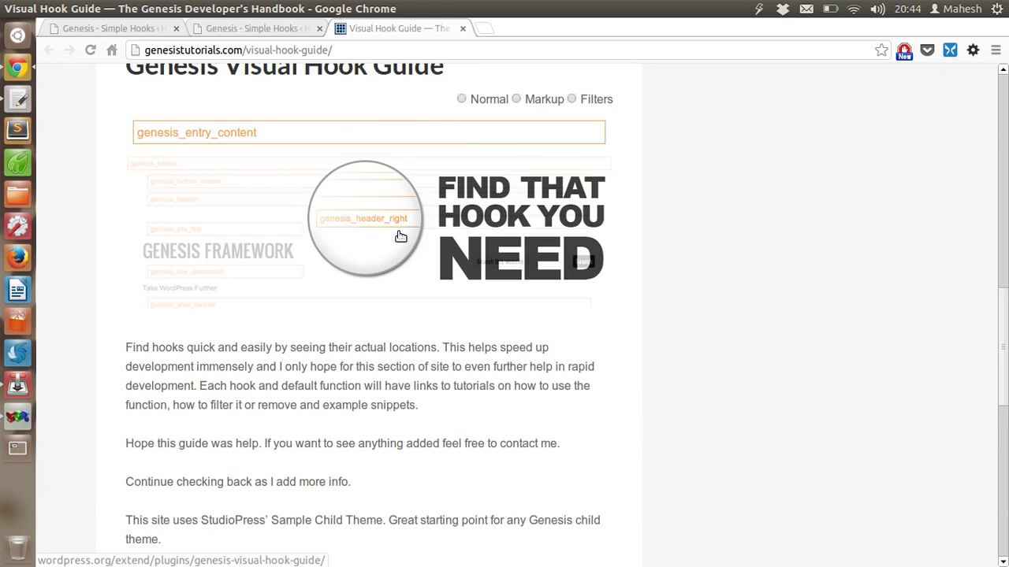
scroll(394, 226, "down", 3)
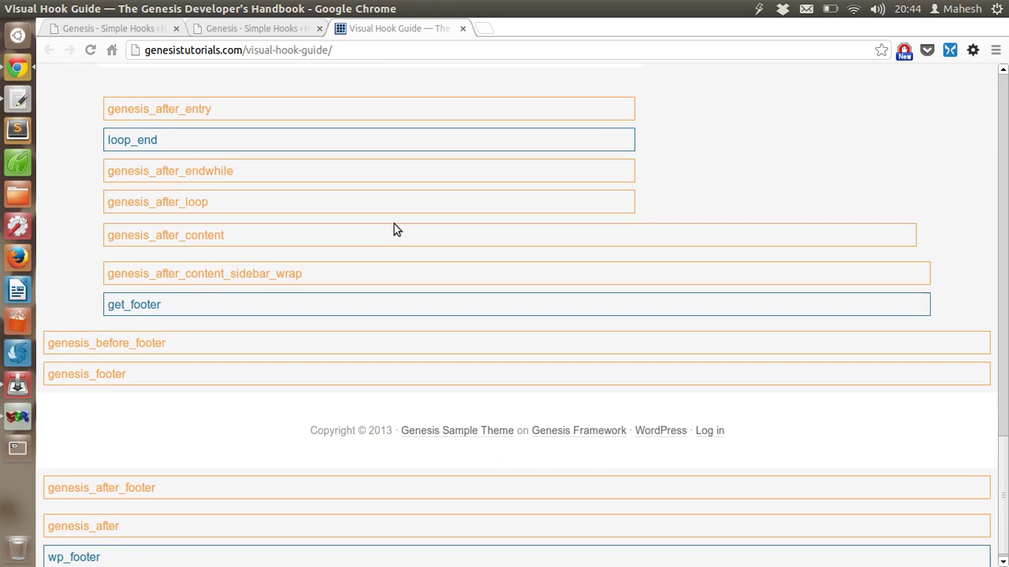
mouse_move(394, 223)
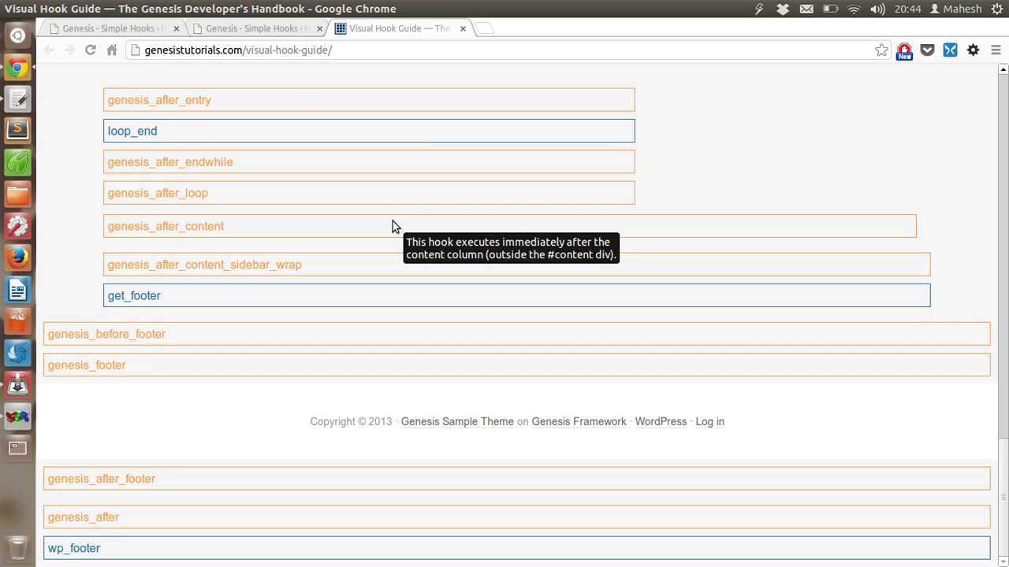
- Return to the second Simple Hooks settings tab at the empty wp_footer and genesis_title fields
scroll(392, 220, "up", 3)
left_click(246, 30)
scroll(572, 186, "down", 4)
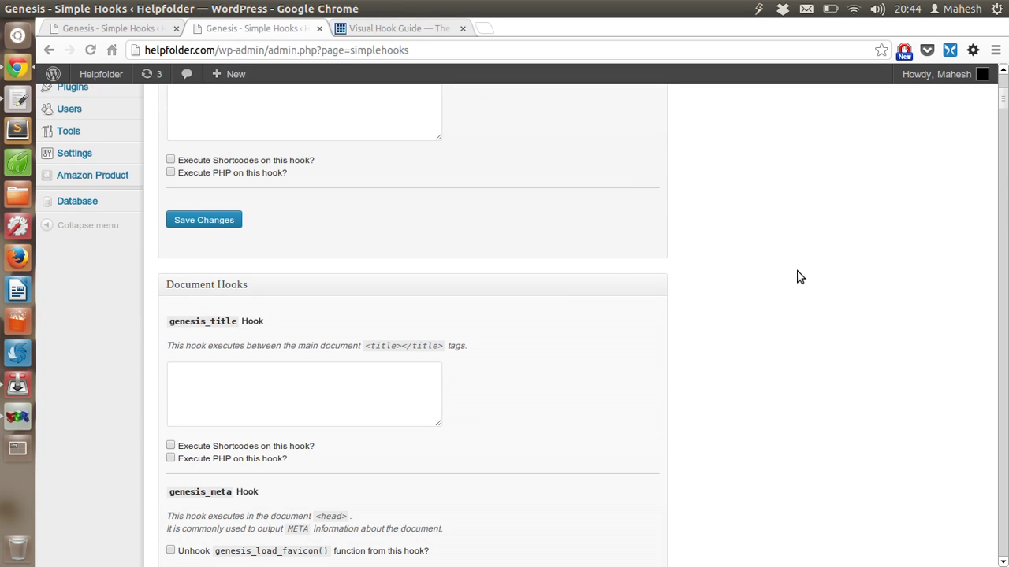